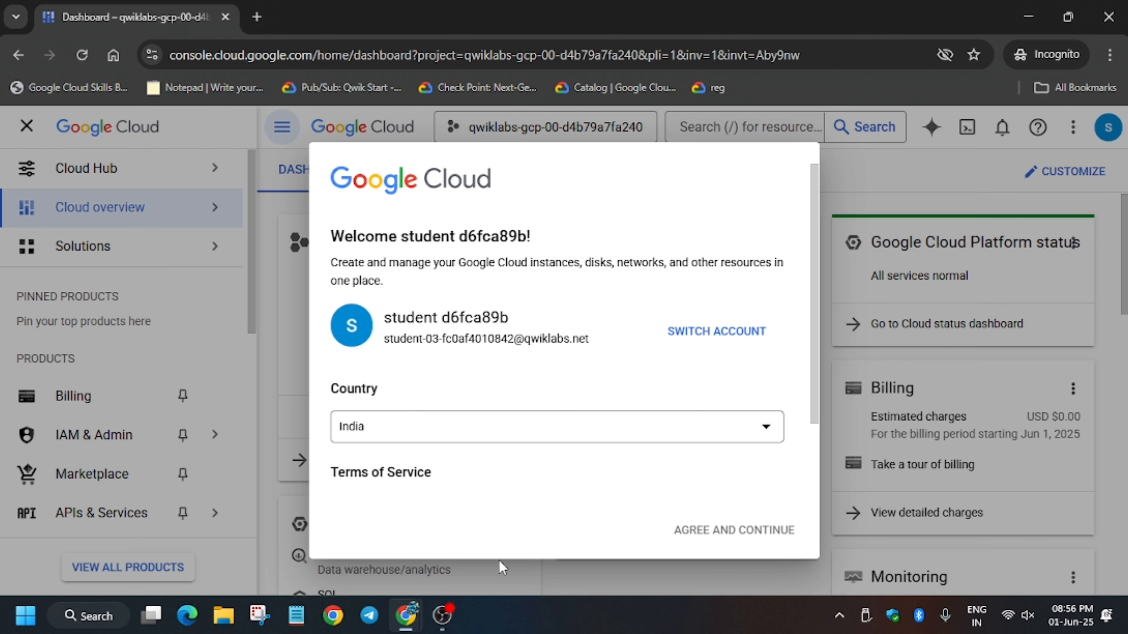
Step: Accept the Google Cloud Terms of Service, glance at the lab instructions, and return to the dashboard
scroll(424, 489, down, 2)
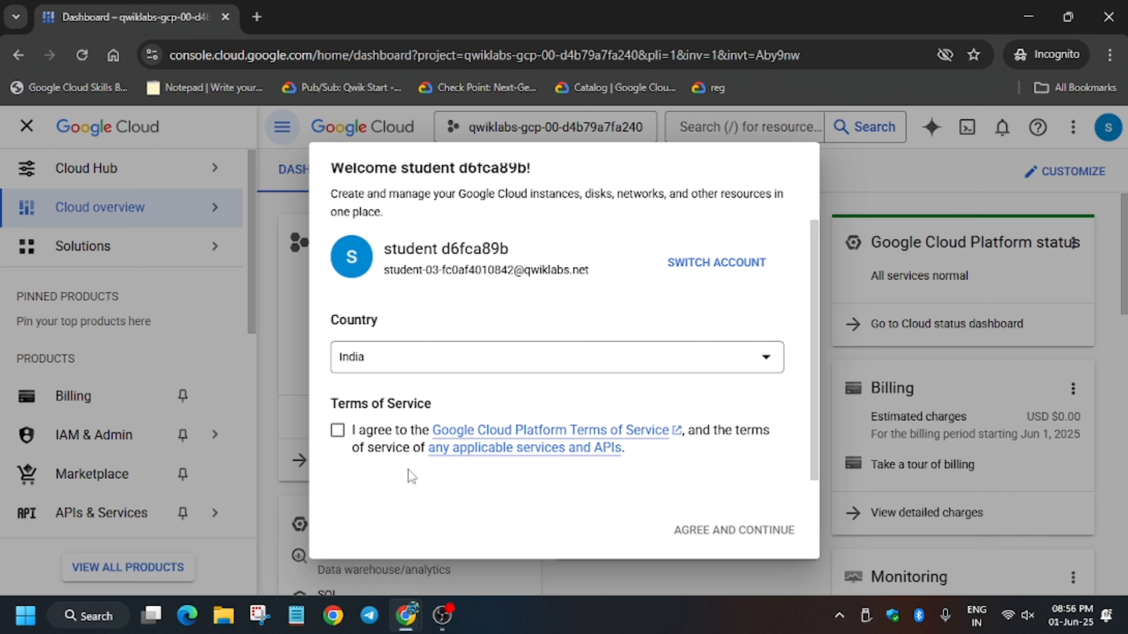
click(361, 448)
click(692, 531)
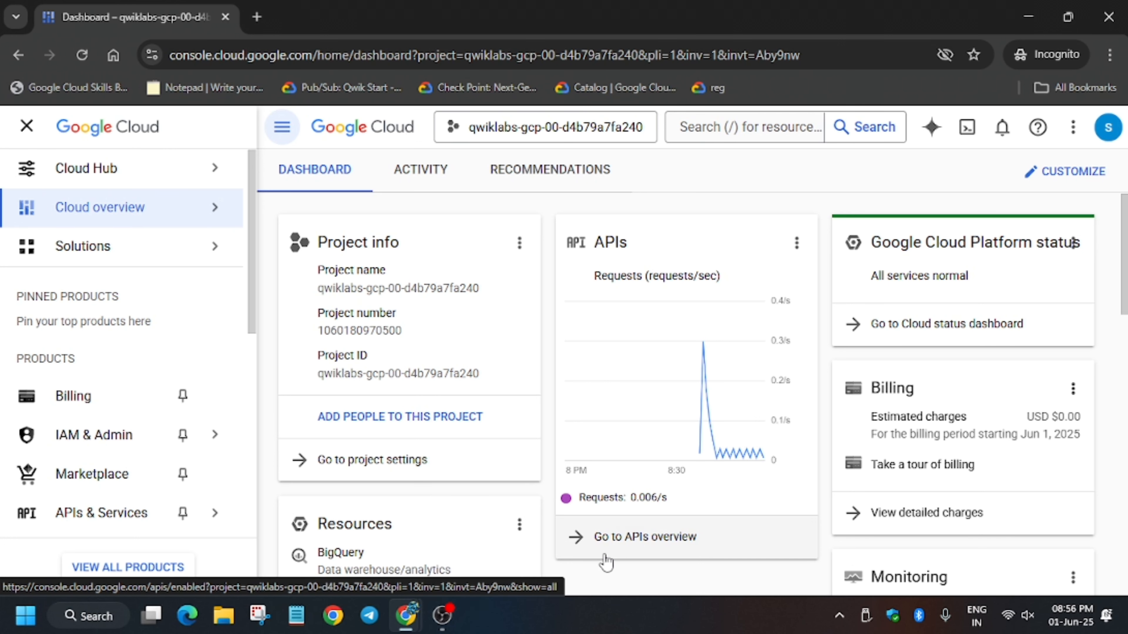
key(alt+Tab)
scroll(536, 400, down, 4)
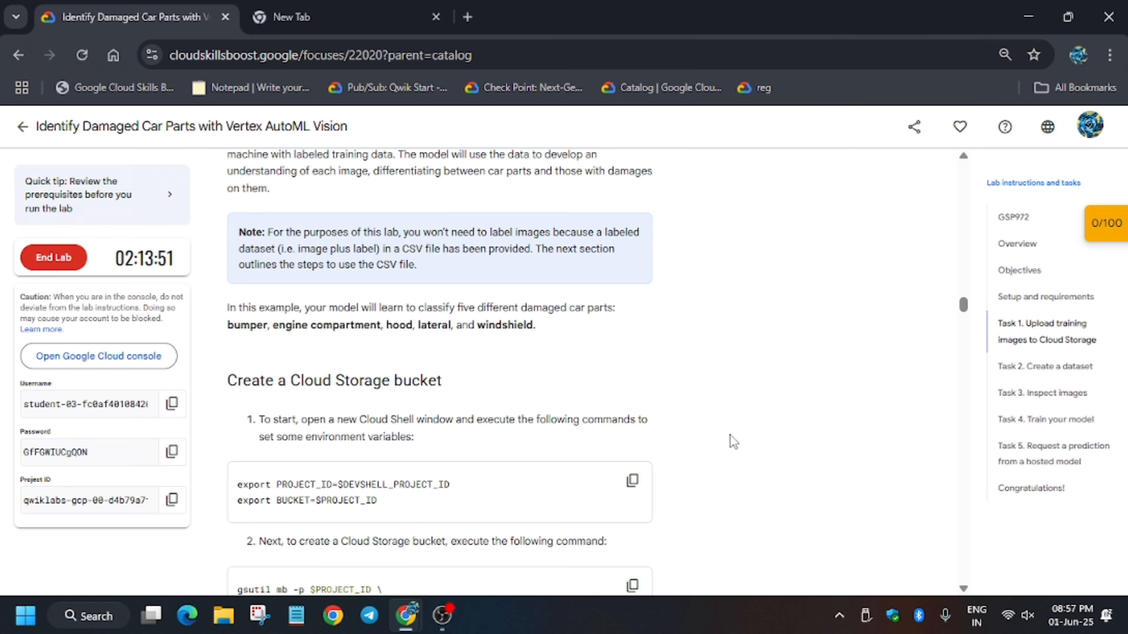
key(alt+Tab)
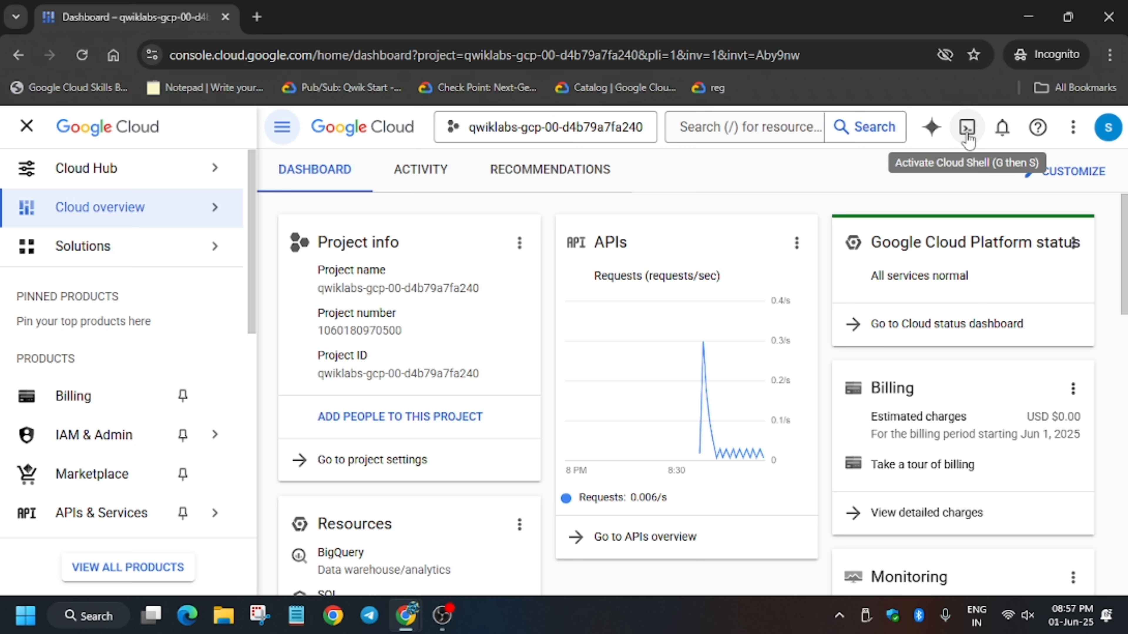
Step: Start Cloud Shell, close the navigation sidebar, and authorize Cloud Shell for the account
click(966, 127)
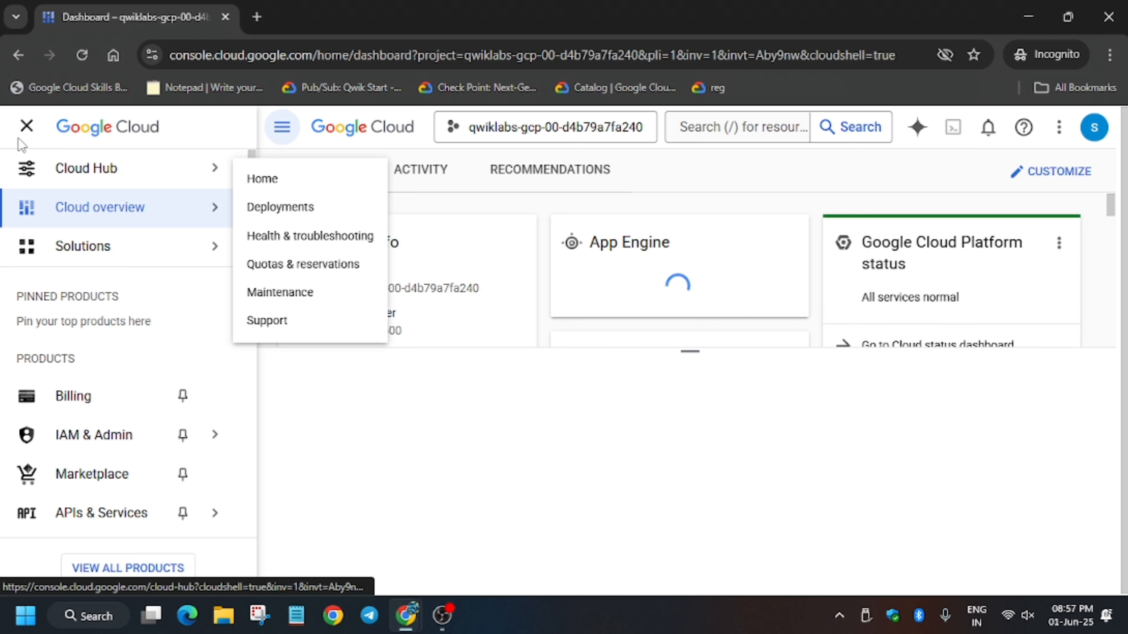
click(27, 126)
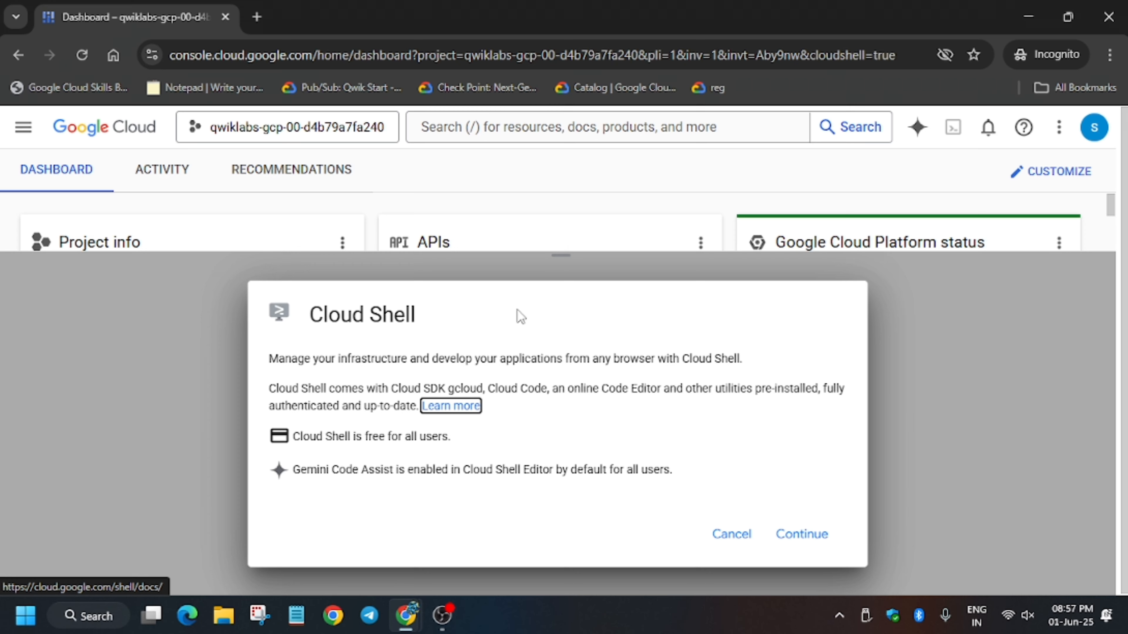
click(801, 534)
click(724, 489)
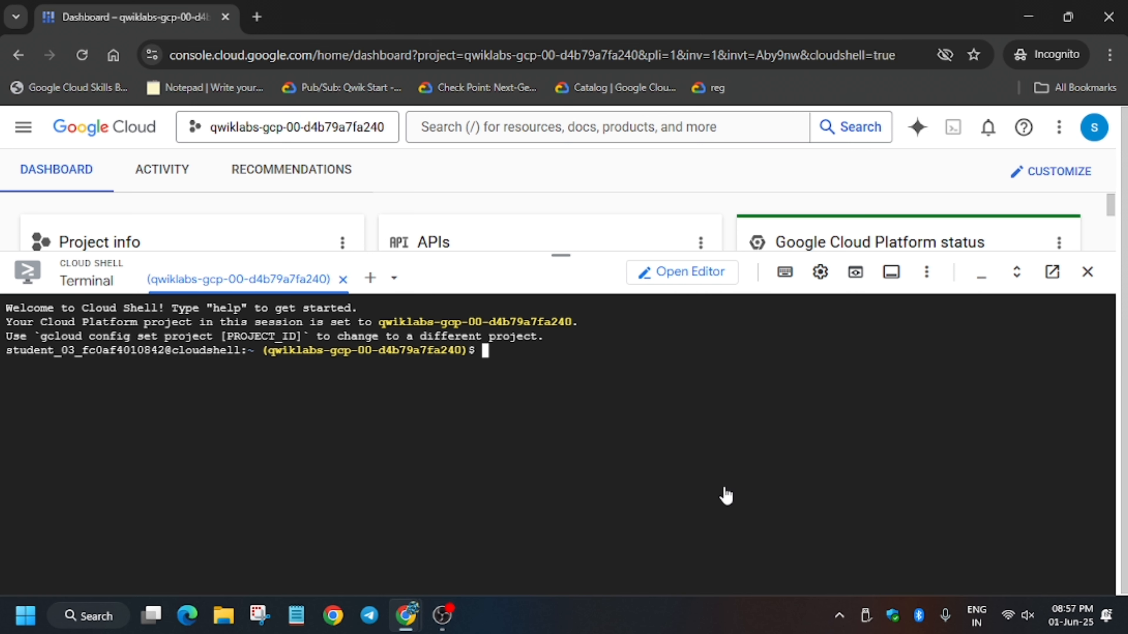
Step: Run the lab's two export commands in Cloud Shell
key(alt+Tab)
click(642, 483)
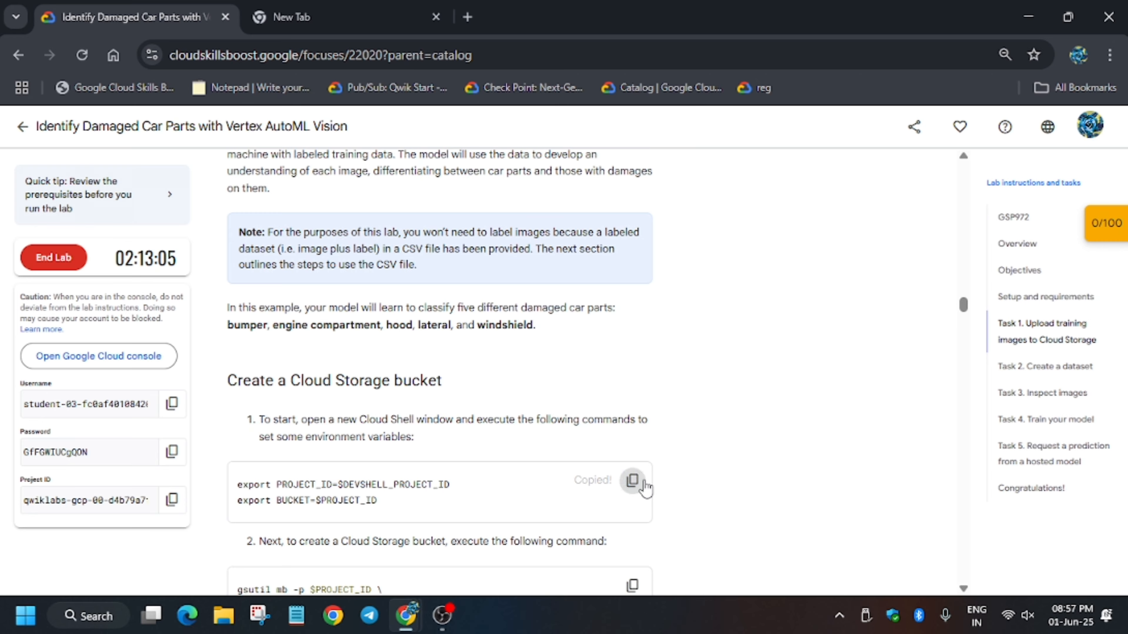
key(alt+Tab)
key(ctrl+v)
key(Return)
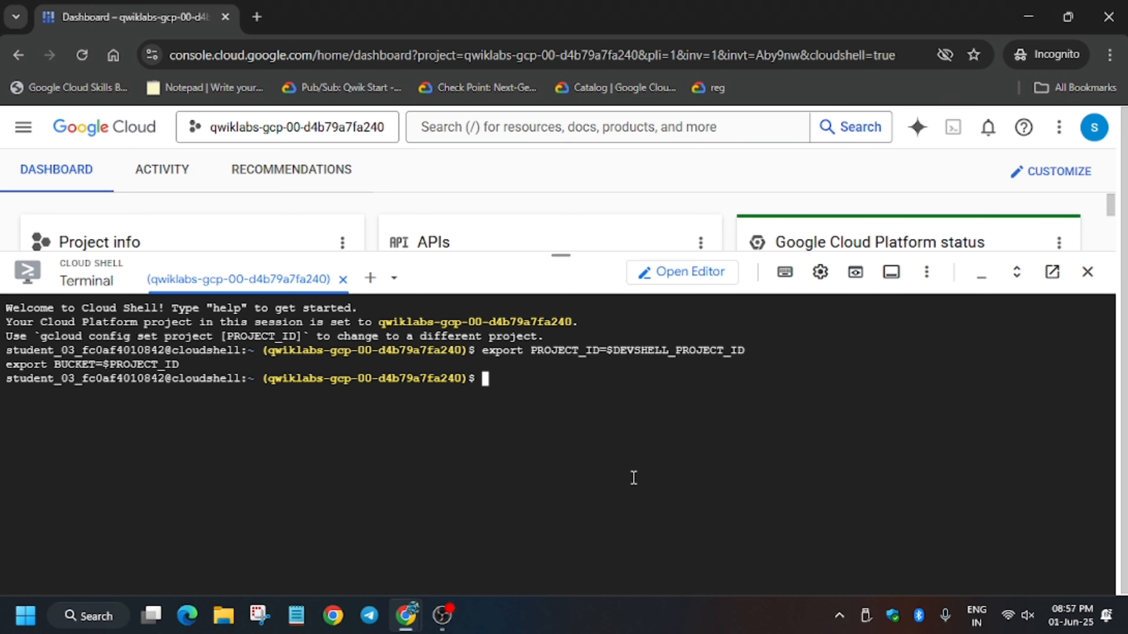
Step: Create the project-named storage bucket with the lab's bucket-creation command
key(alt+Tab)
scroll(574, 521, down, 3)
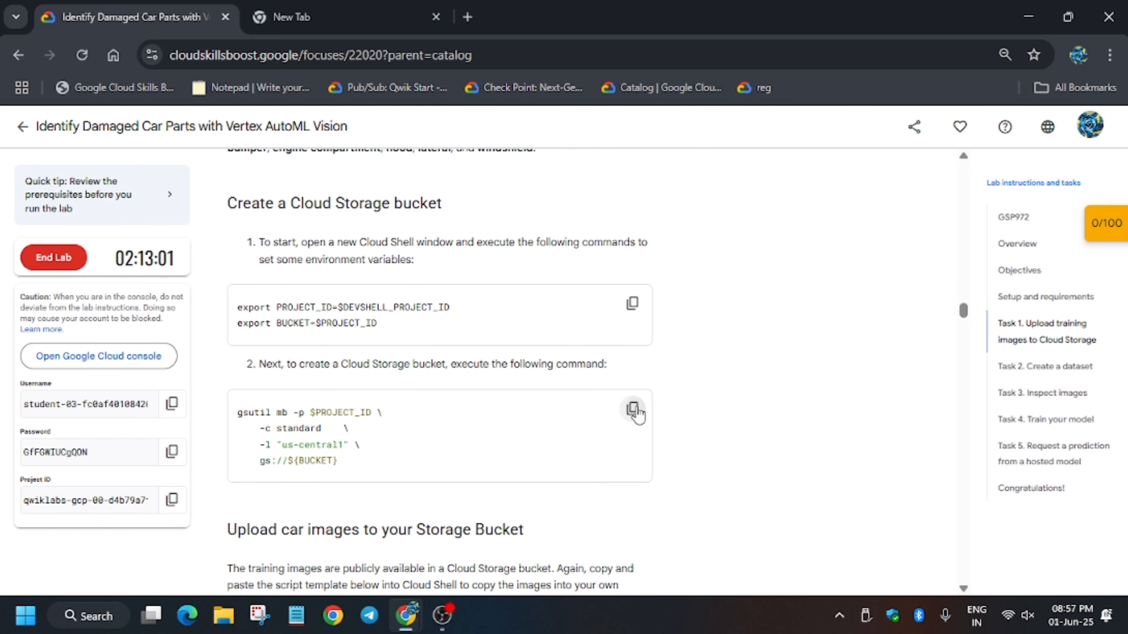
click(635, 414)
key(alt+Tab)
key(ctrl+v)
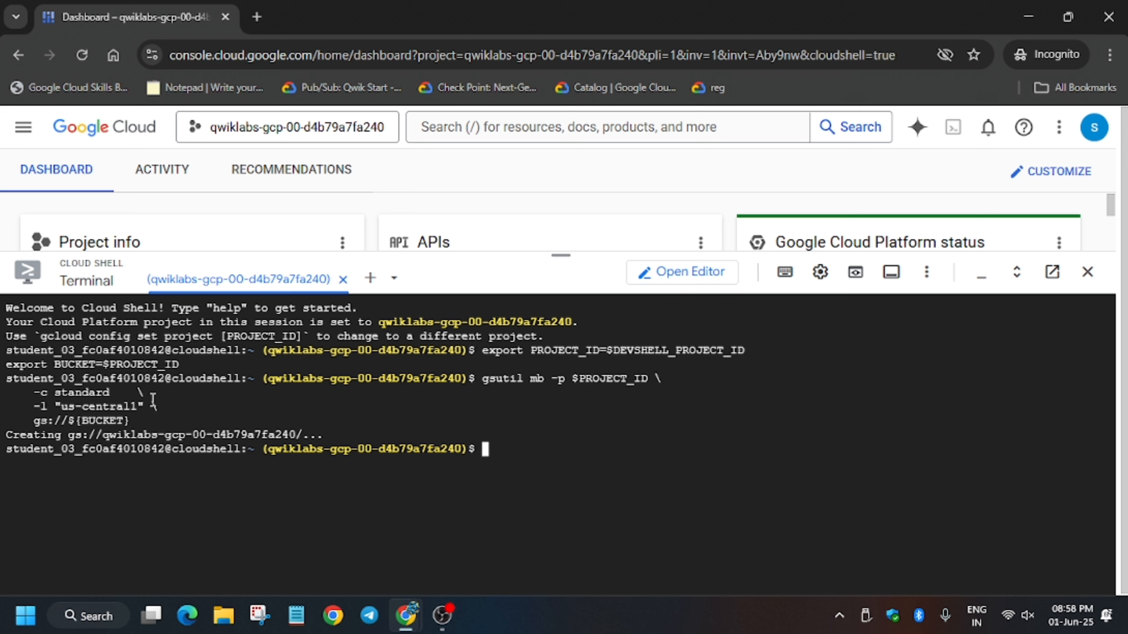
Step: Copy the car images into the bucket with the lab's gsutil copy command
key(alt+Tab)
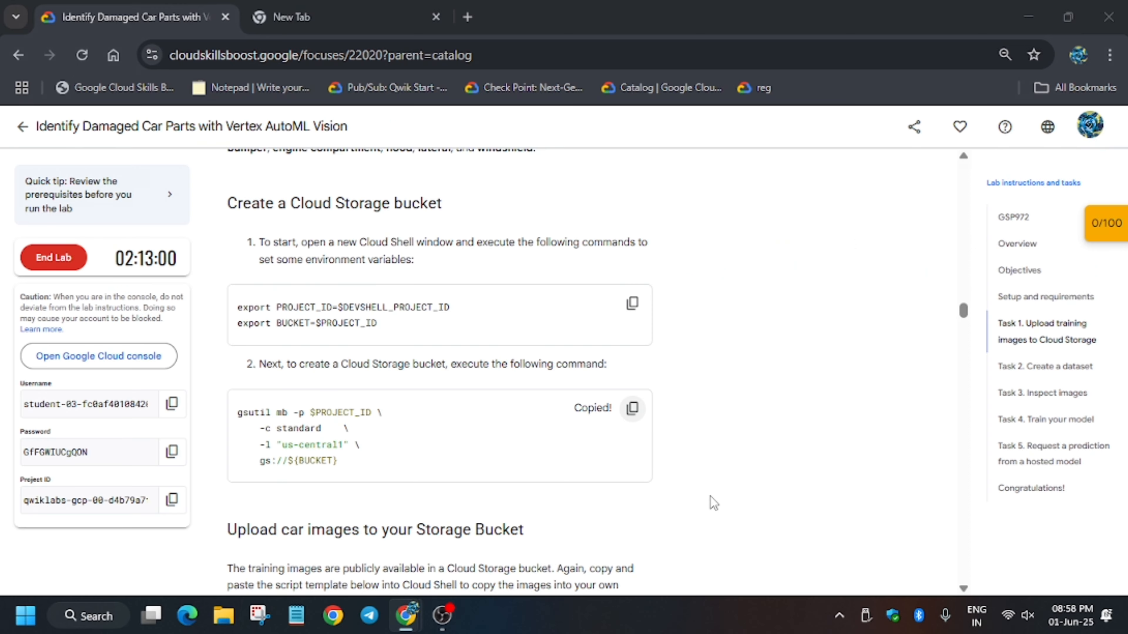
scroll(667, 474, down, 5)
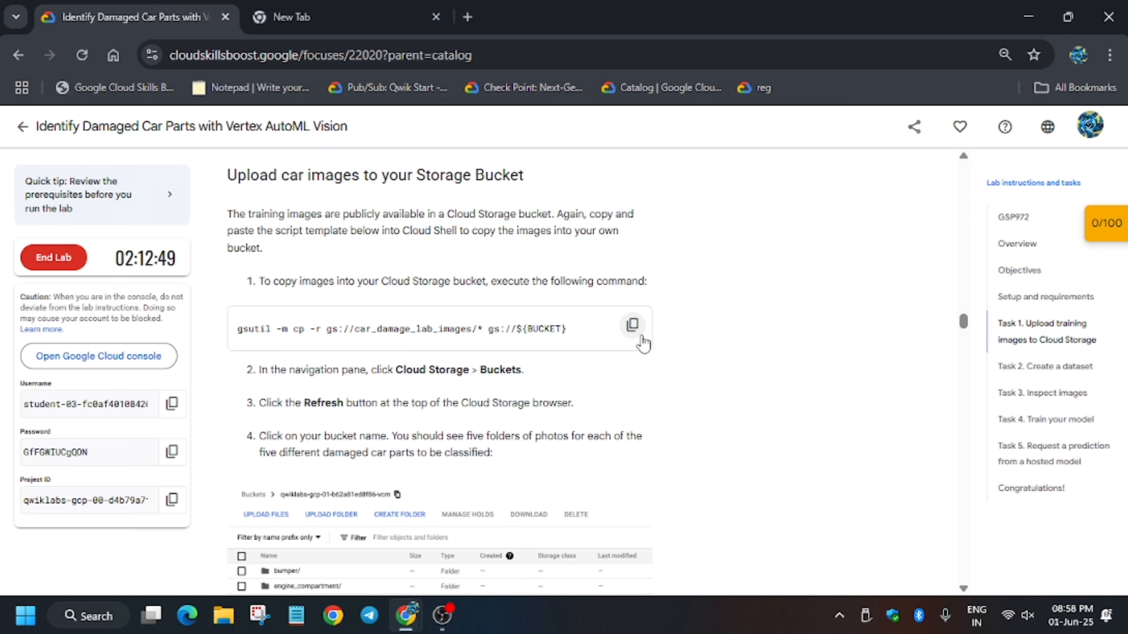
click(633, 325)
key(alt+Tab)
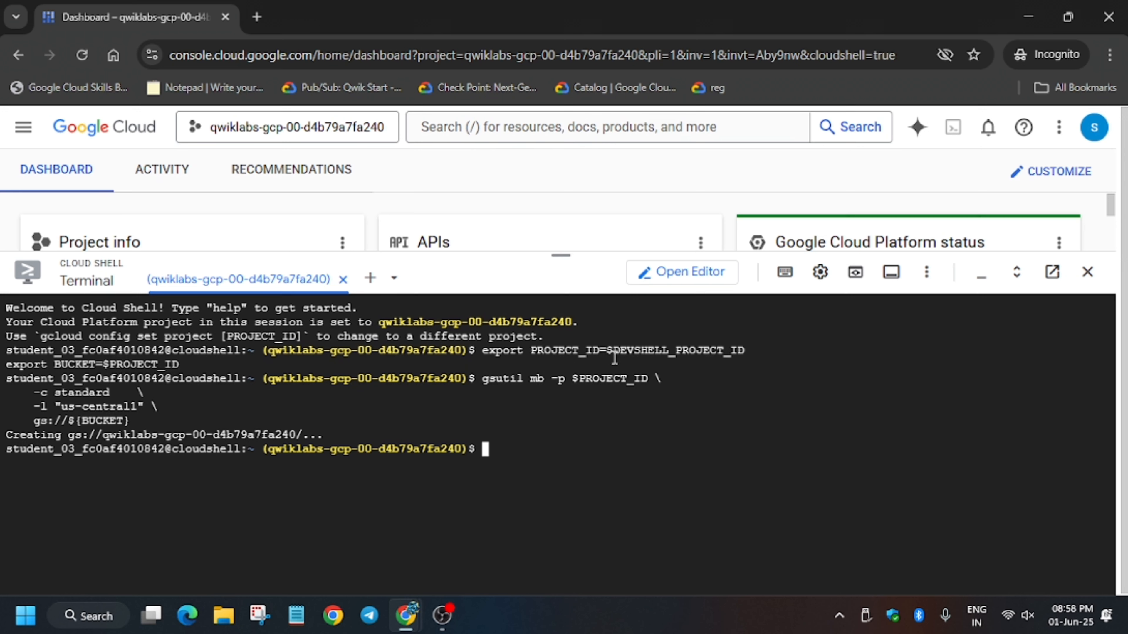
key(ctrl+v)
key(Return)
Step: Check Task 1 progress in the lab and scroll on to Task 2
key(alt+Tab)
scroll(621, 481, down, 5)
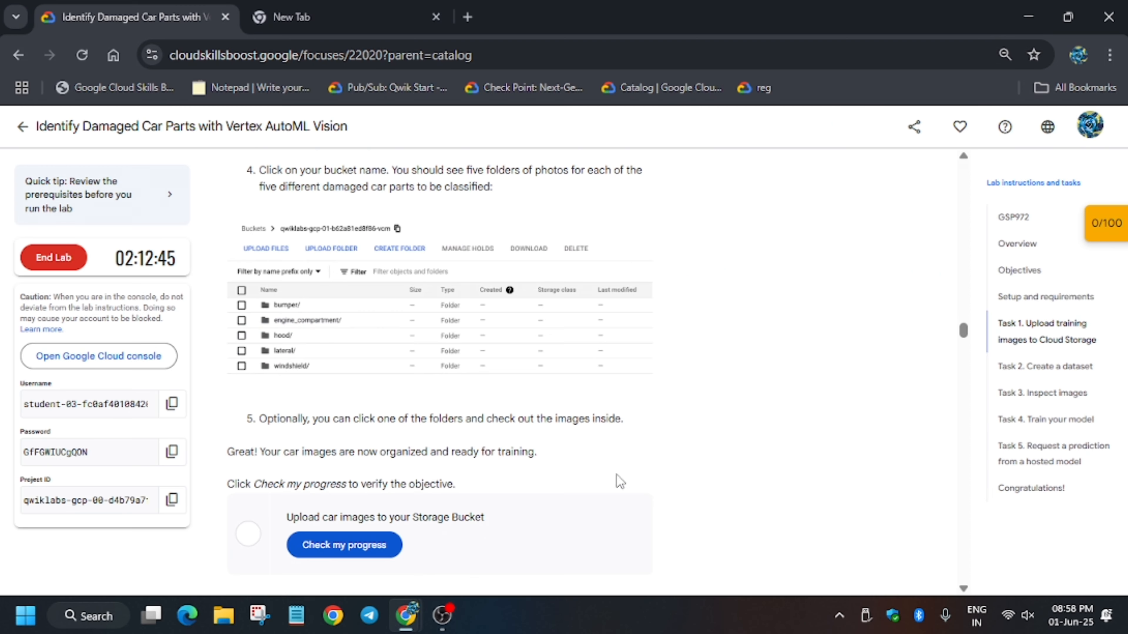
scroll(377, 502, down, 2)
click(366, 465)
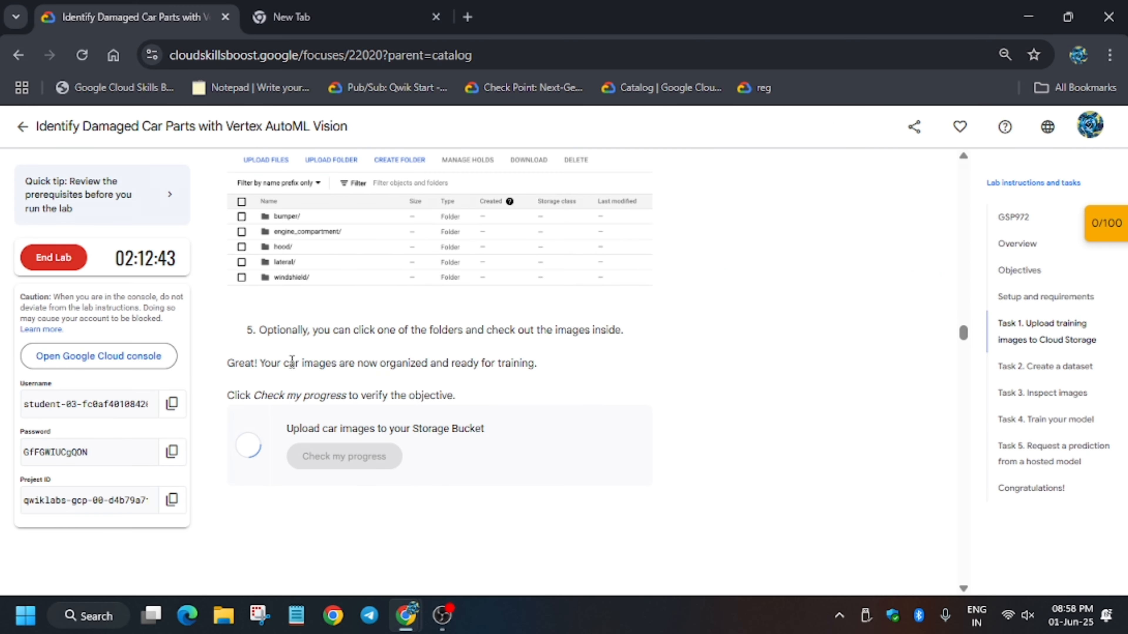
scroll(478, 403, down, 10)
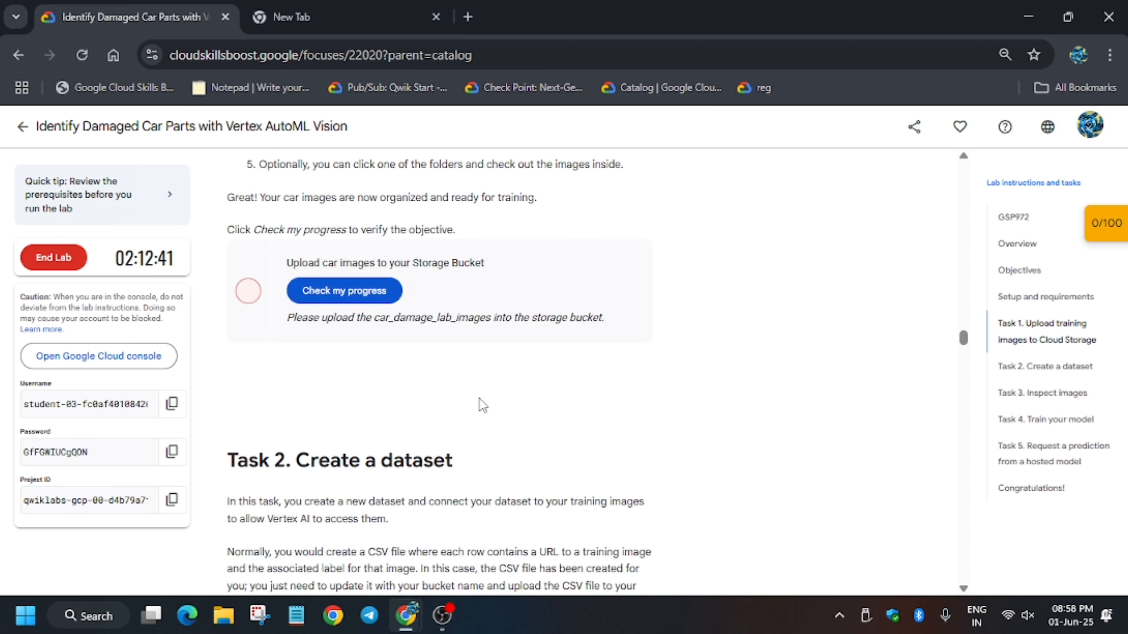
scroll(401, 395, down, 2)
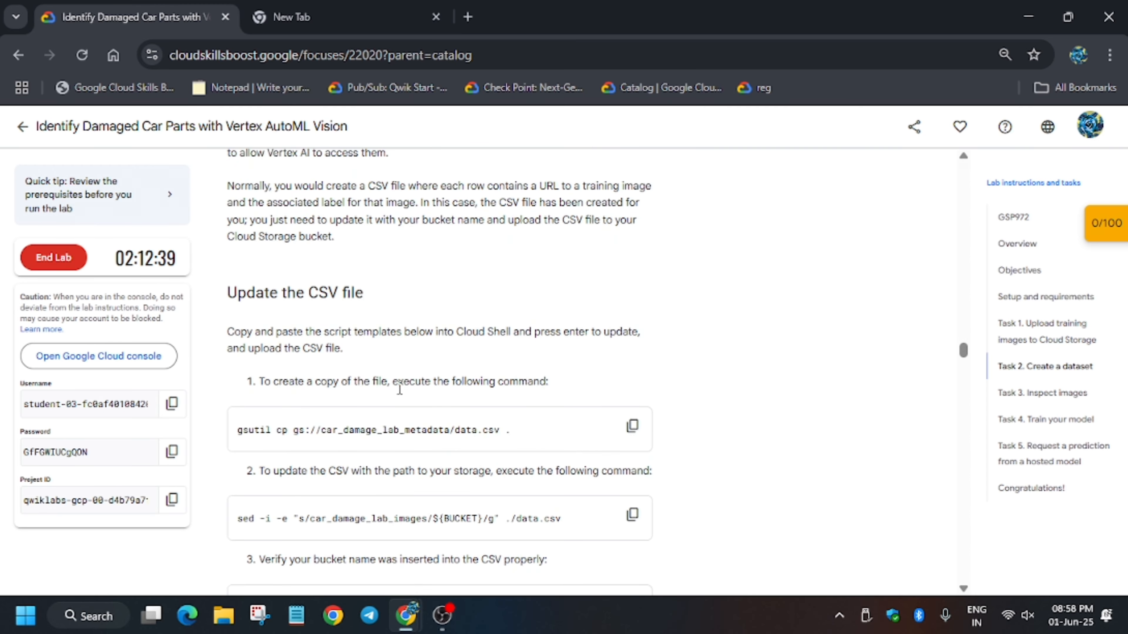
scroll(399, 390, up, 4)
scroll(660, 600, down, 2)
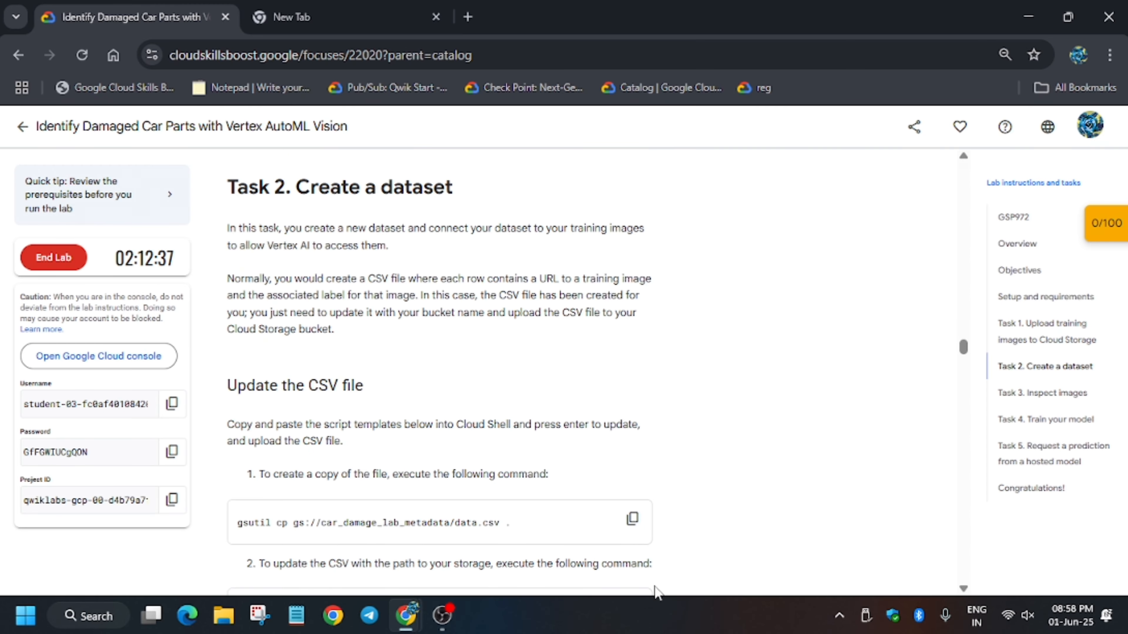
Step: Download data.csv from gs://car_damage_lab_metadata into Cloud Shell with gsutil cp
click(638, 518)
key(alt+Tab)
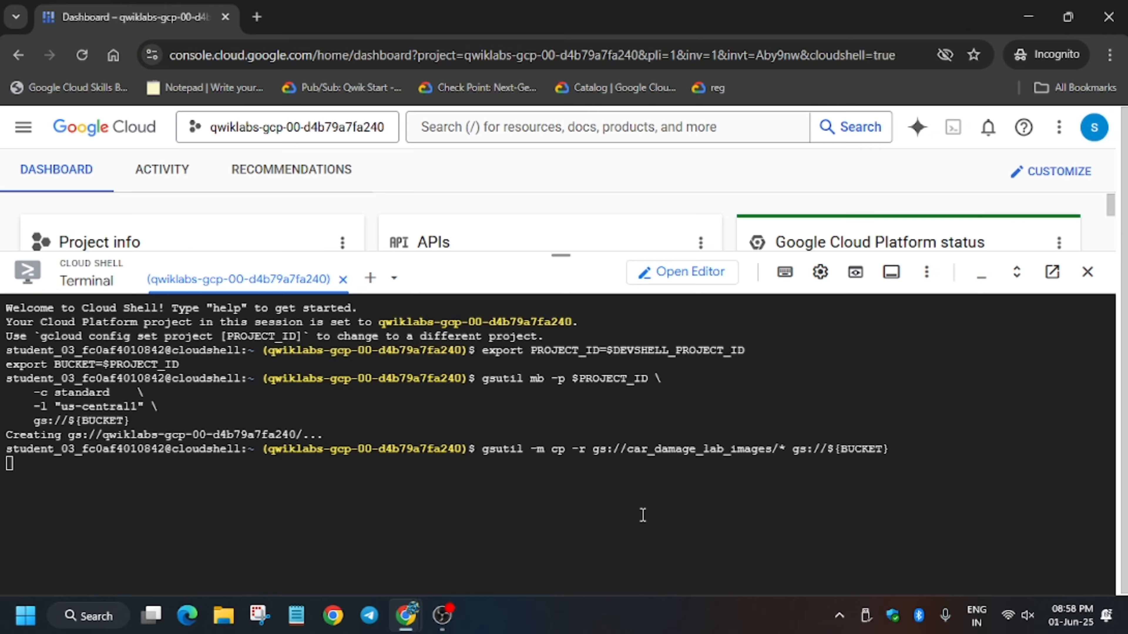
key(alt+Tab)
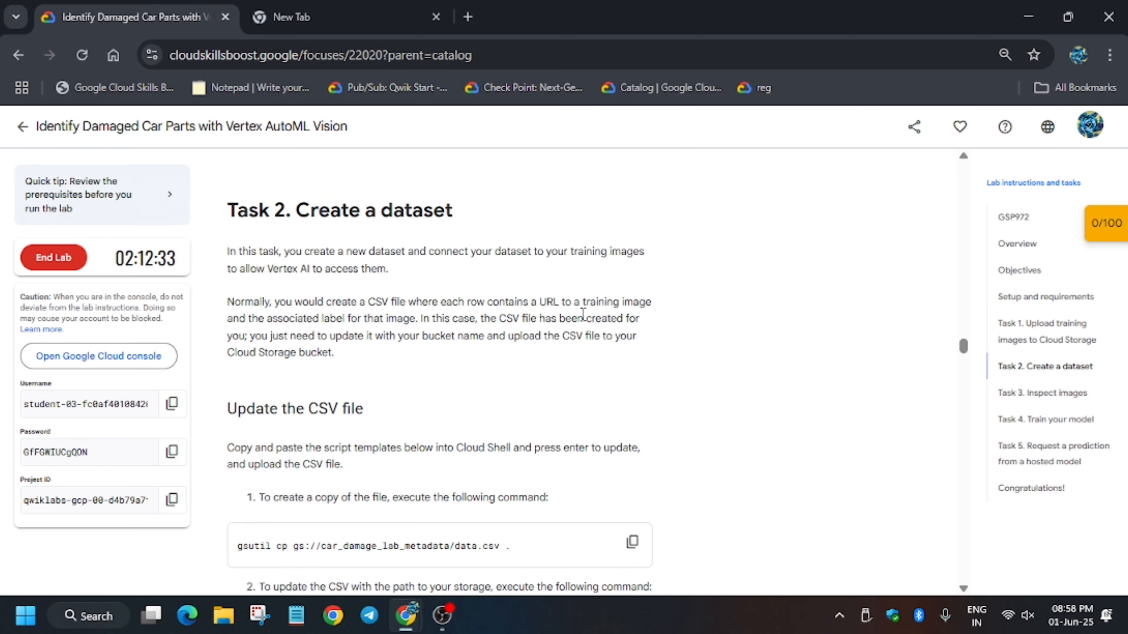
scroll(569, 345, up, 6)
scroll(435, 349, down, 9)
scroll(430, 383, down, 15)
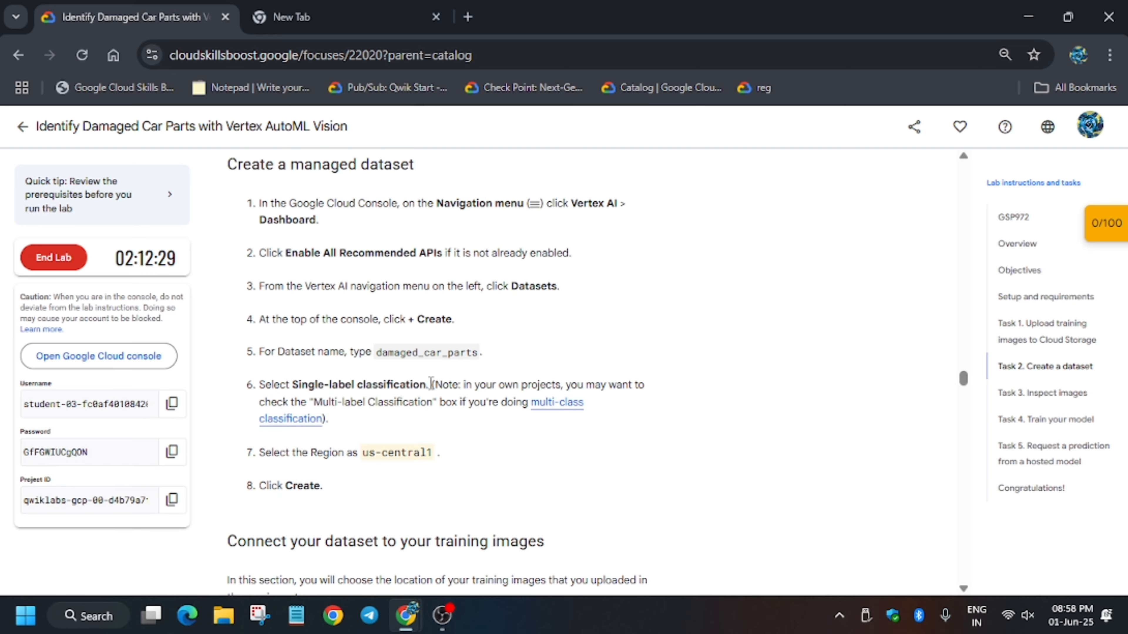
scroll(432, 383, up, 15)
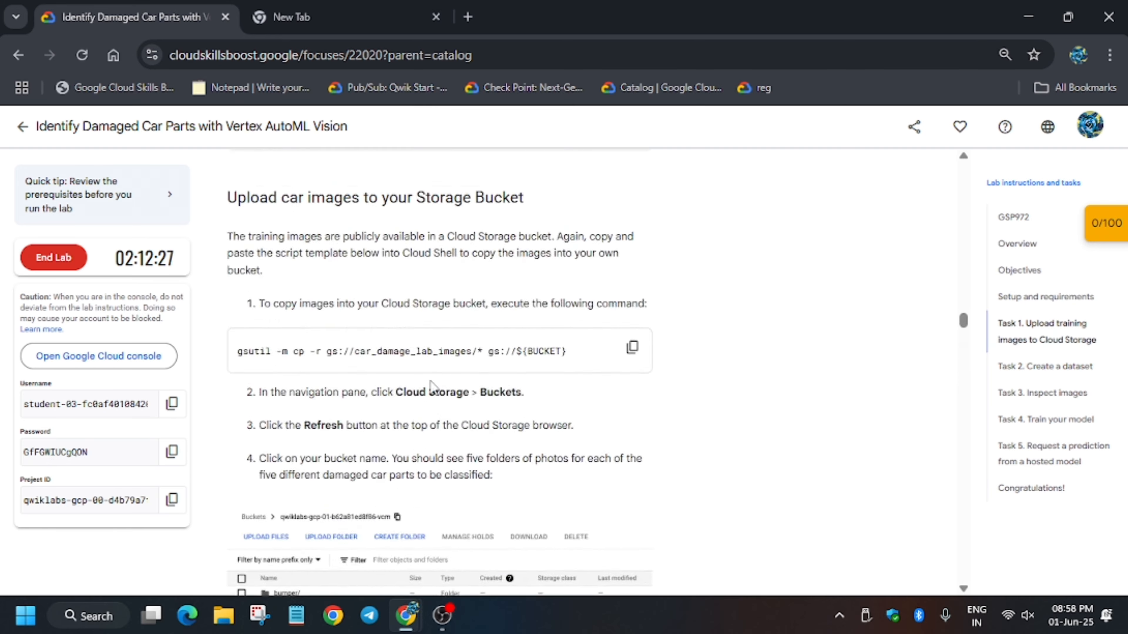
scroll(430, 381, up, 1)
scroll(430, 382, down, 3)
key(alt+Tab)
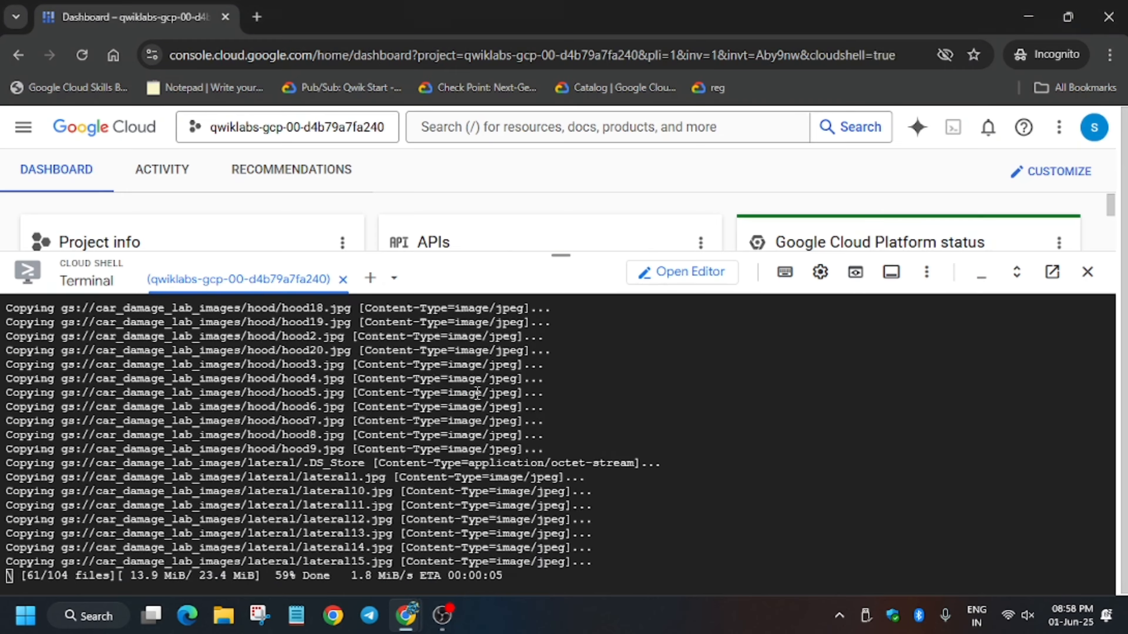
key(ctrl+v)
key(Return)
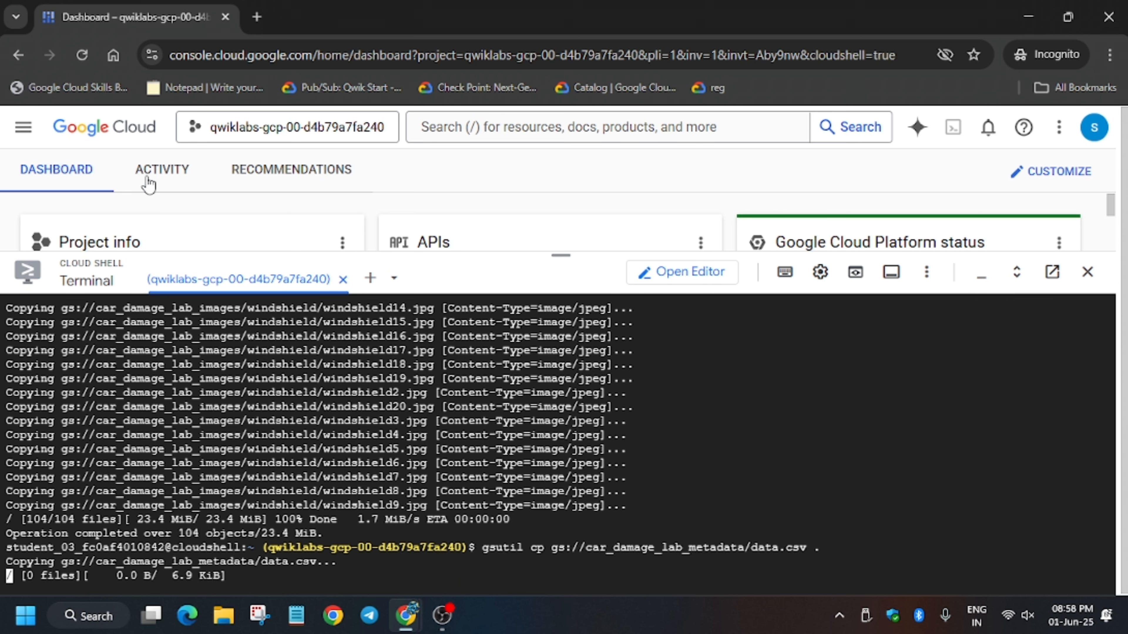
Step: Find Vertex AI in the Navigation menu's product list and open it
click(23, 127)
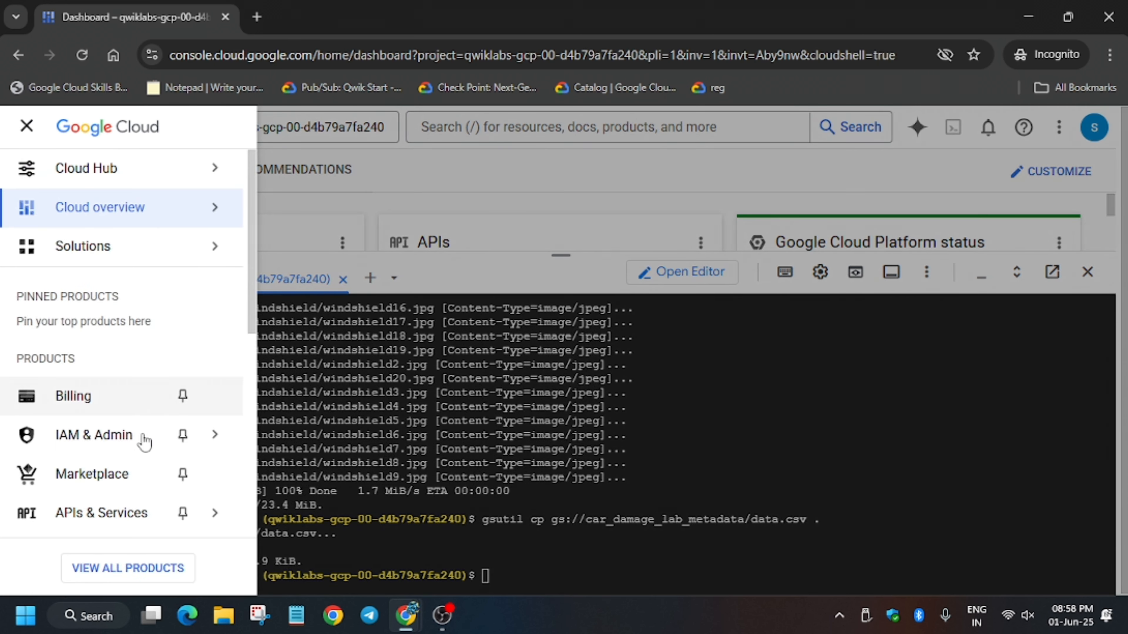
scroll(143, 440, down, 8)
scroll(122, 466, down, 2)
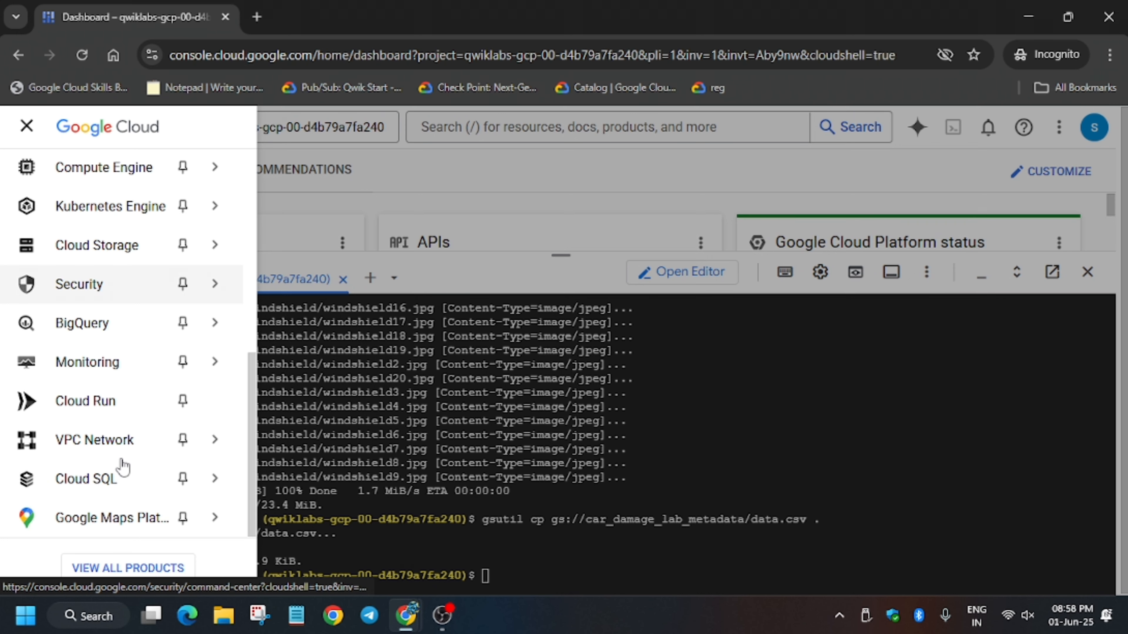
mouse_move(112, 483)
scroll(118, 365, up, 6)
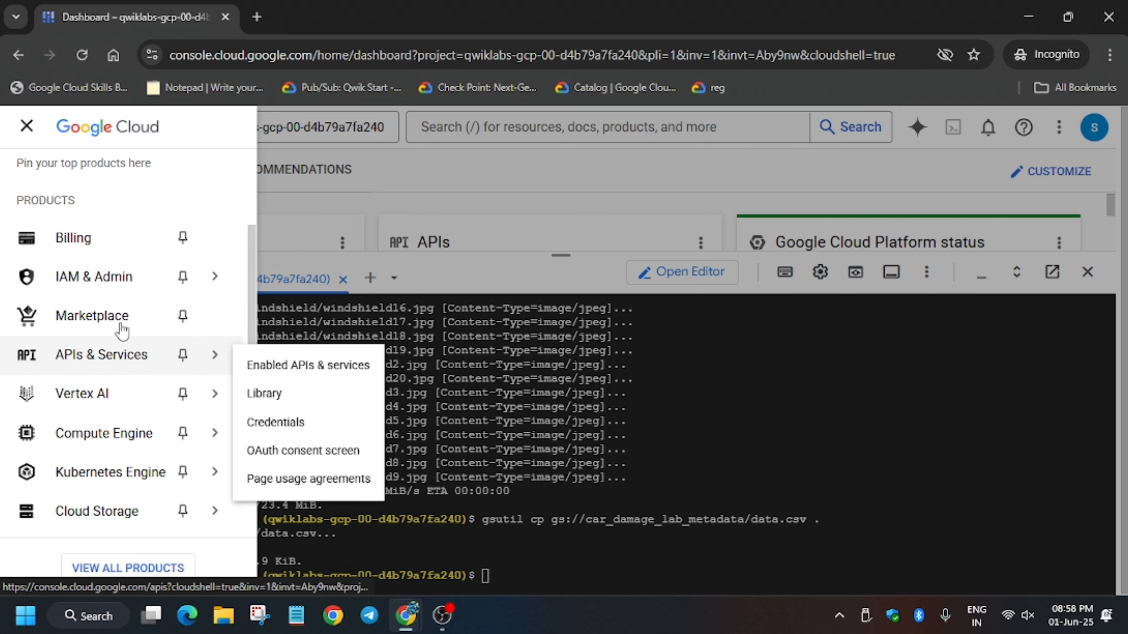
mouse_move(119, 424)
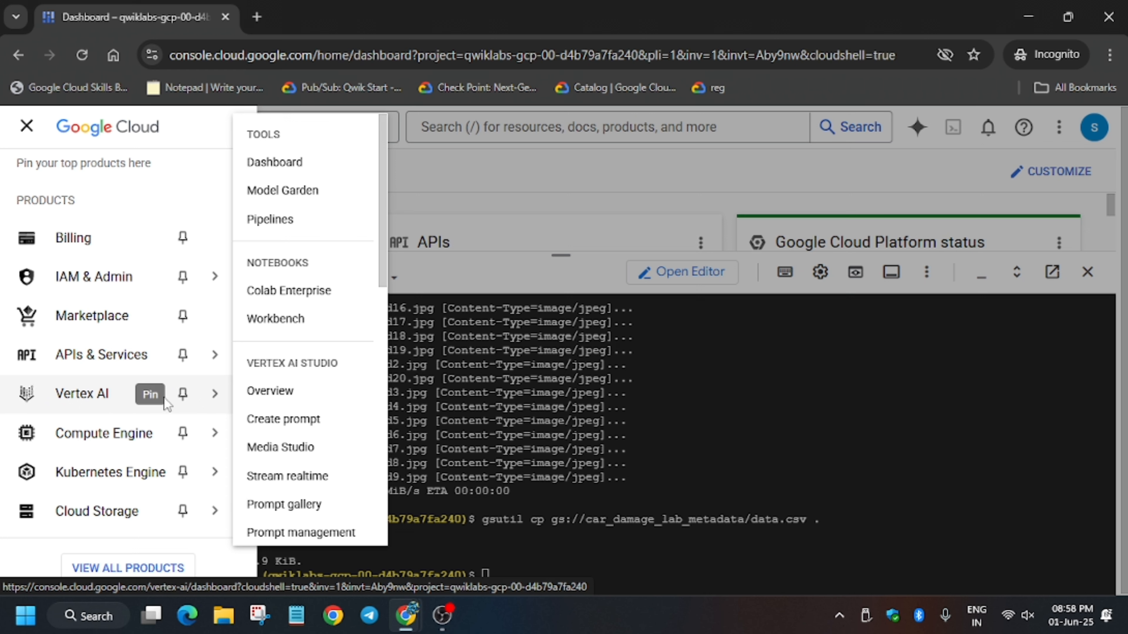
click(89, 404)
Step: Copy the sed command from the lab's 'Update the CSV file' section
key(alt+Tab)
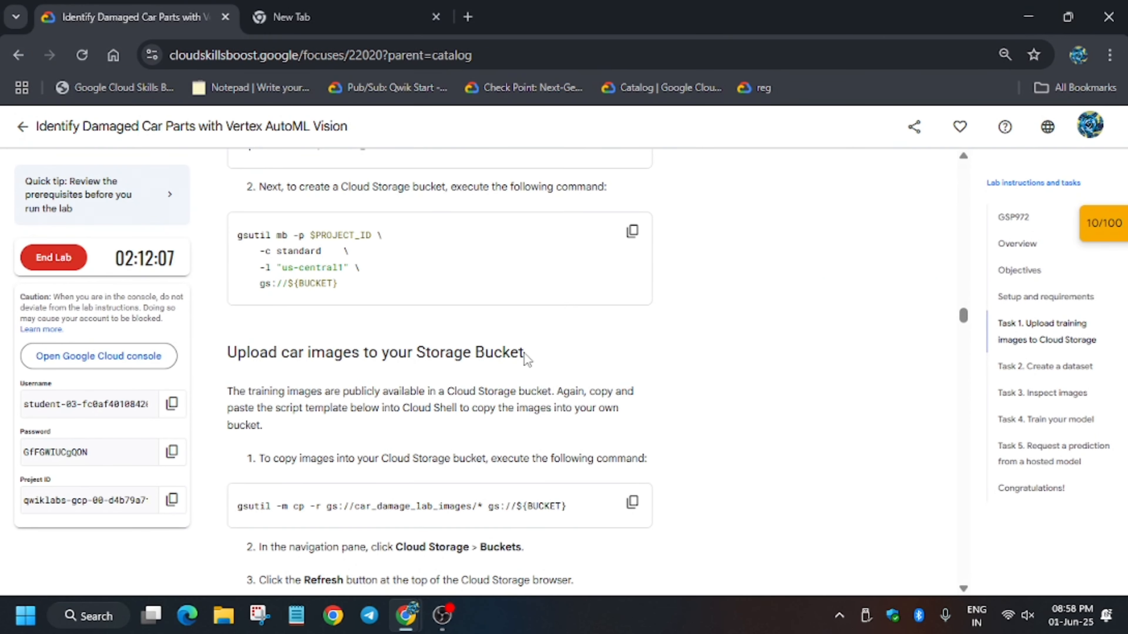
scroll(501, 347, down, 5)
scroll(476, 324, up, 7)
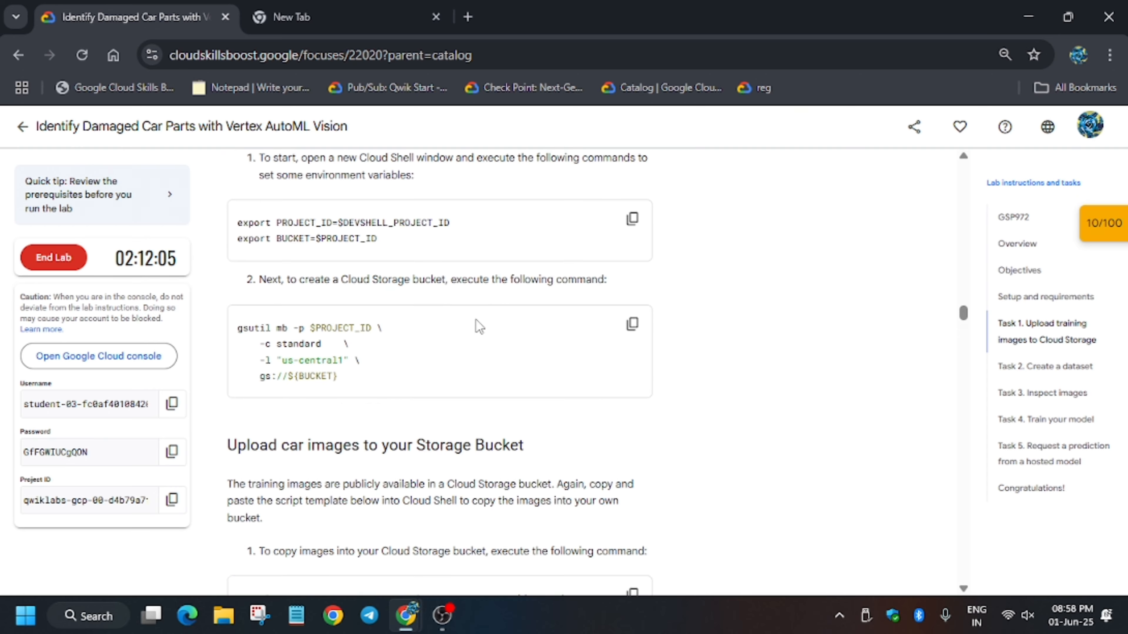
scroll(471, 320, down, 10)
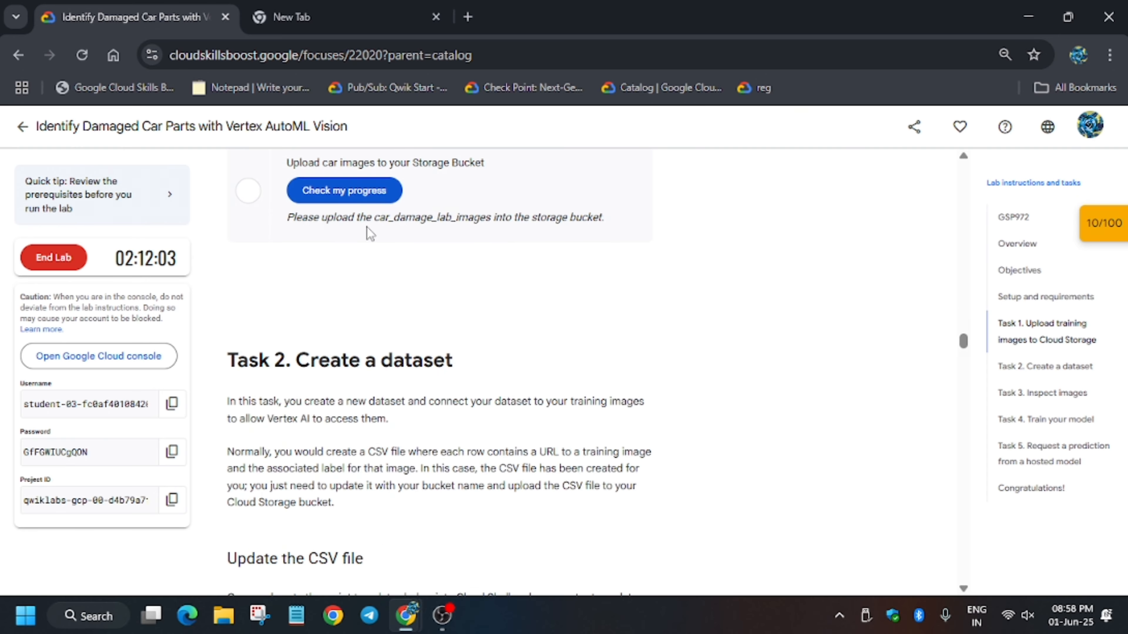
scroll(386, 193, down, 1)
scroll(387, 194, down, 6)
scroll(536, 335, up, 11)
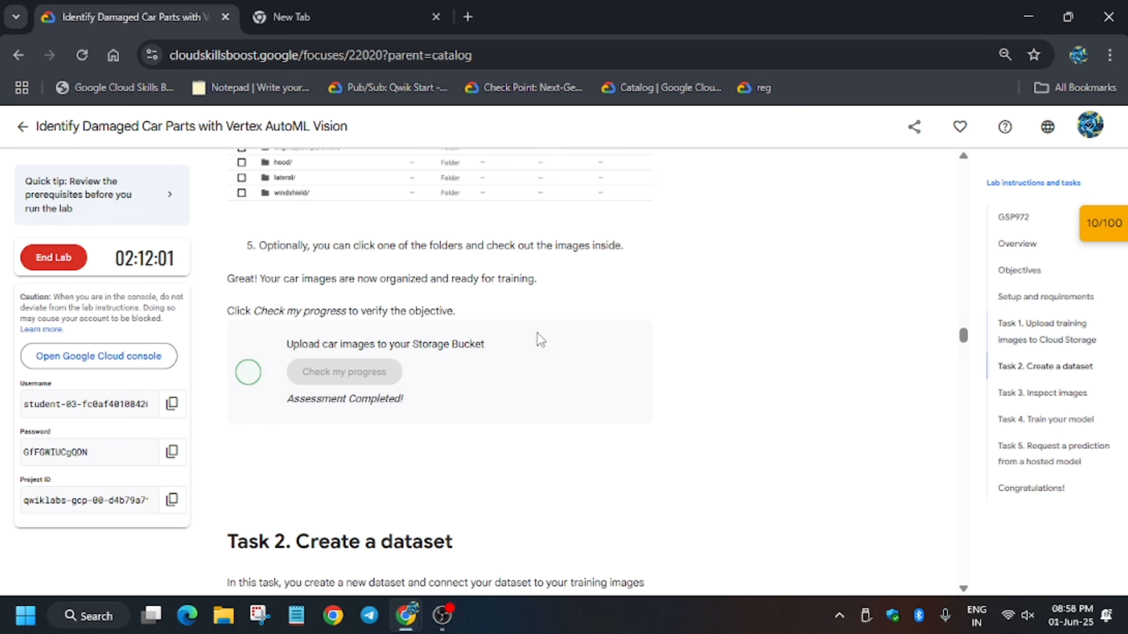
scroll(646, 434, down, 10)
scroll(645, 434, down, 5)
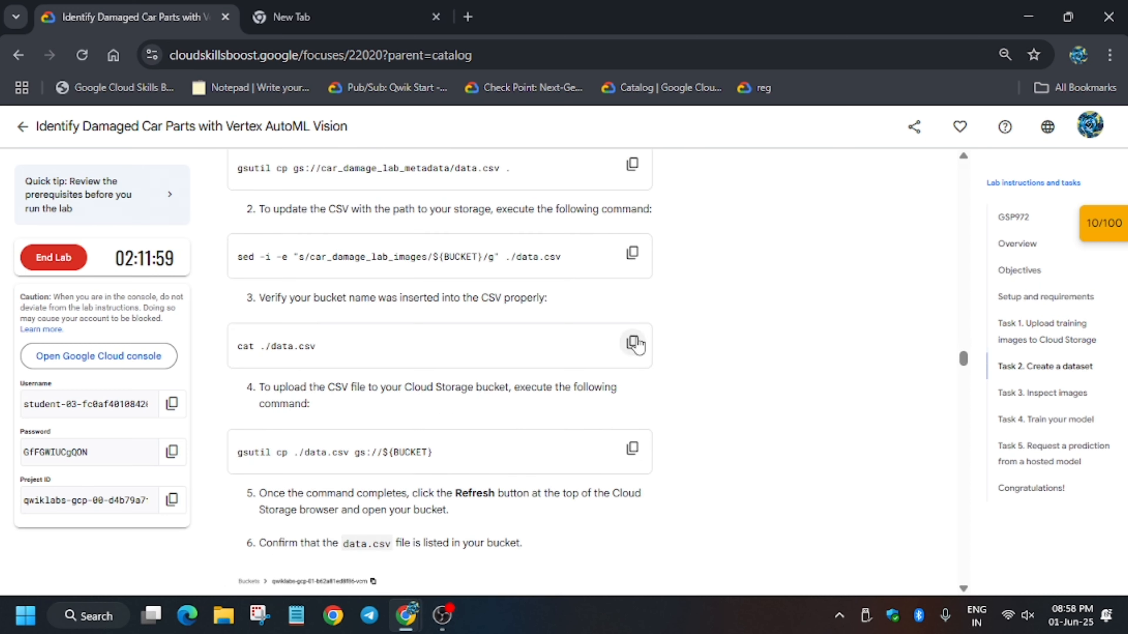
click(634, 260)
Step: Run the sed command in Cloud Shell to write the bucket path into data.csv
key(alt+Tab)
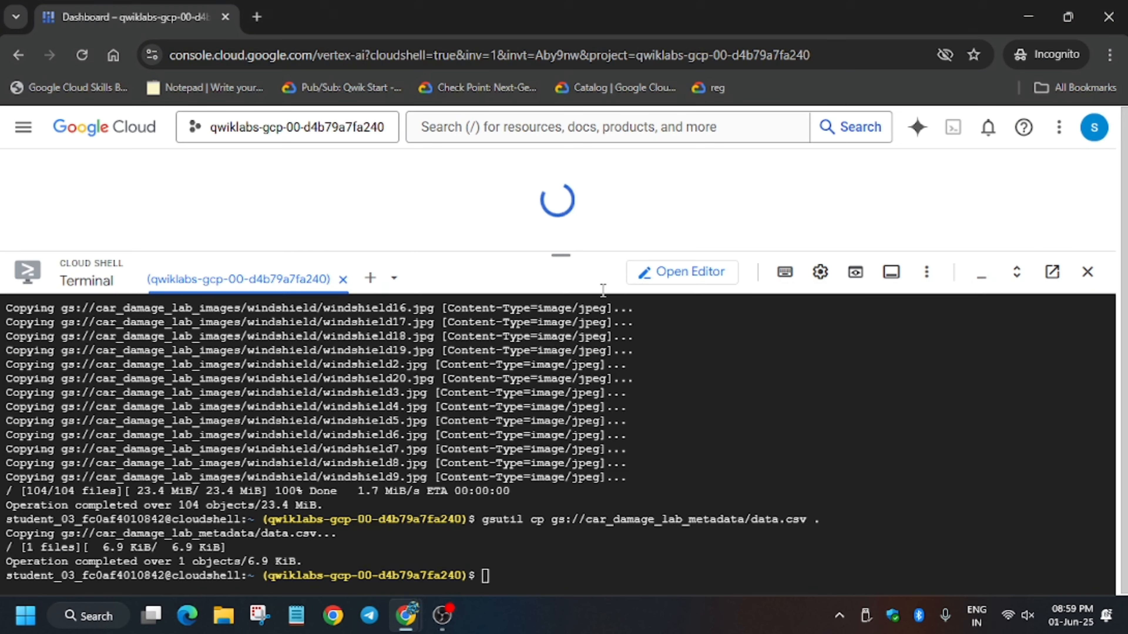
key(ctrl+v)
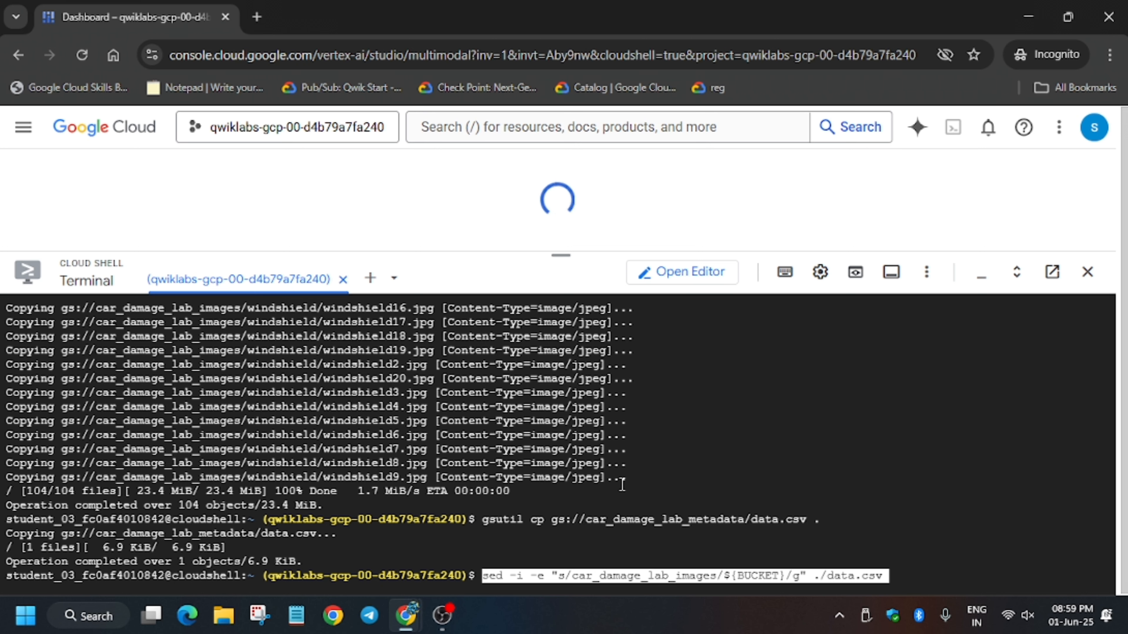
key(Return)
Step: Upload data.csv with 'gsutil cp ./data.csv gs://${BUCKET}' and shrink the Cloud Shell panel
key(alt+Tab)
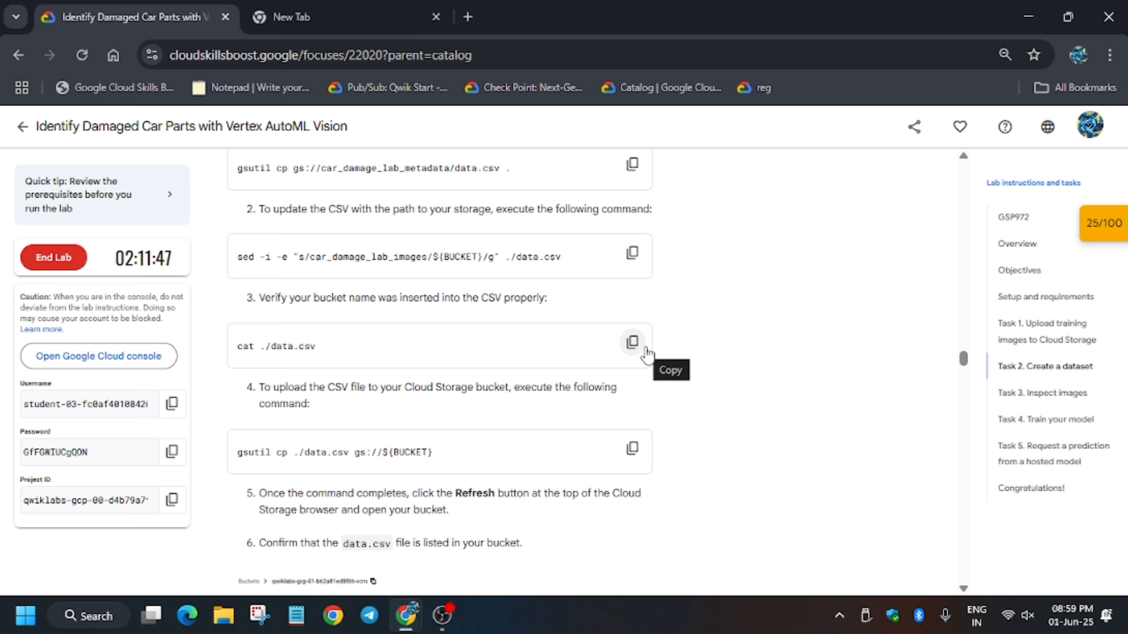
click(631, 448)
scroll(611, 422, down, 4)
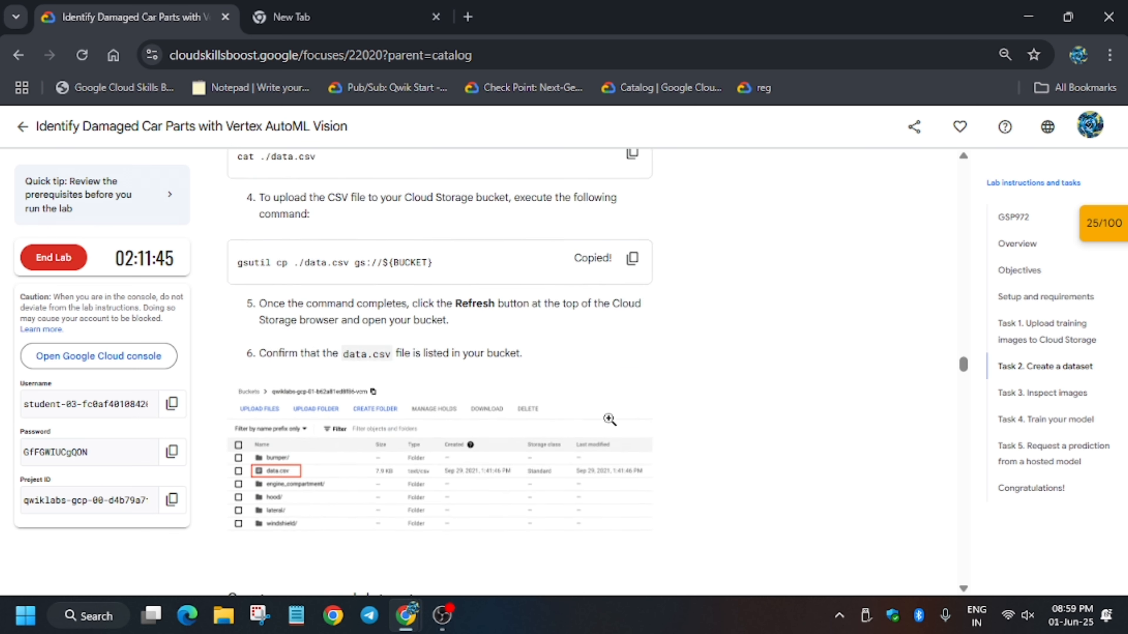
scroll(610, 420, down, 9)
key(alt+Tab)
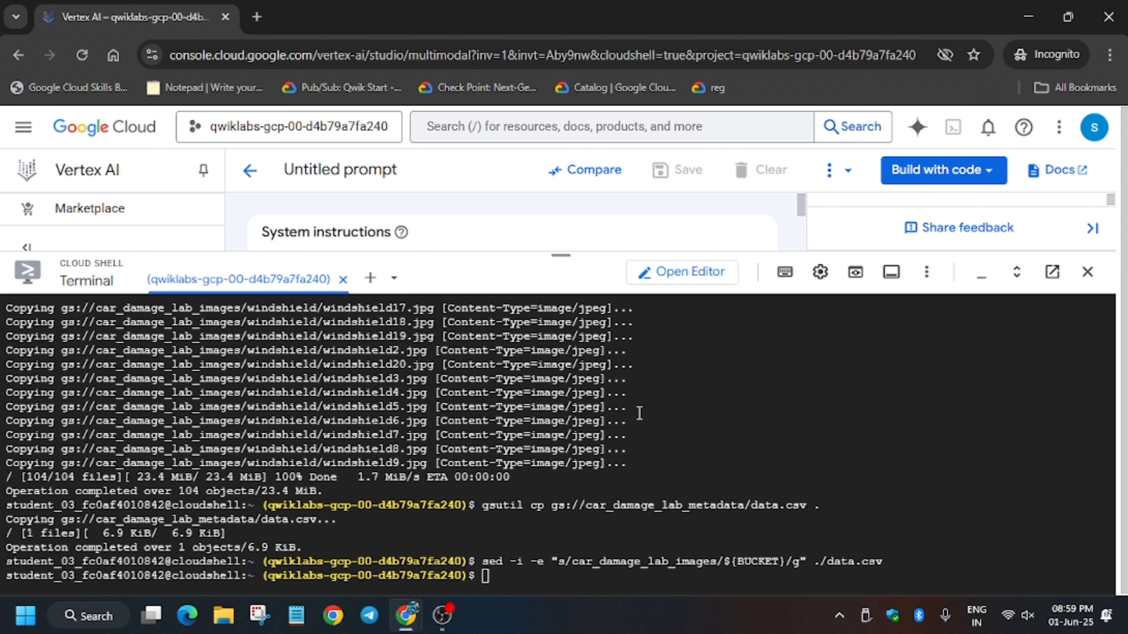
key(ctrl+v)
key(Return)
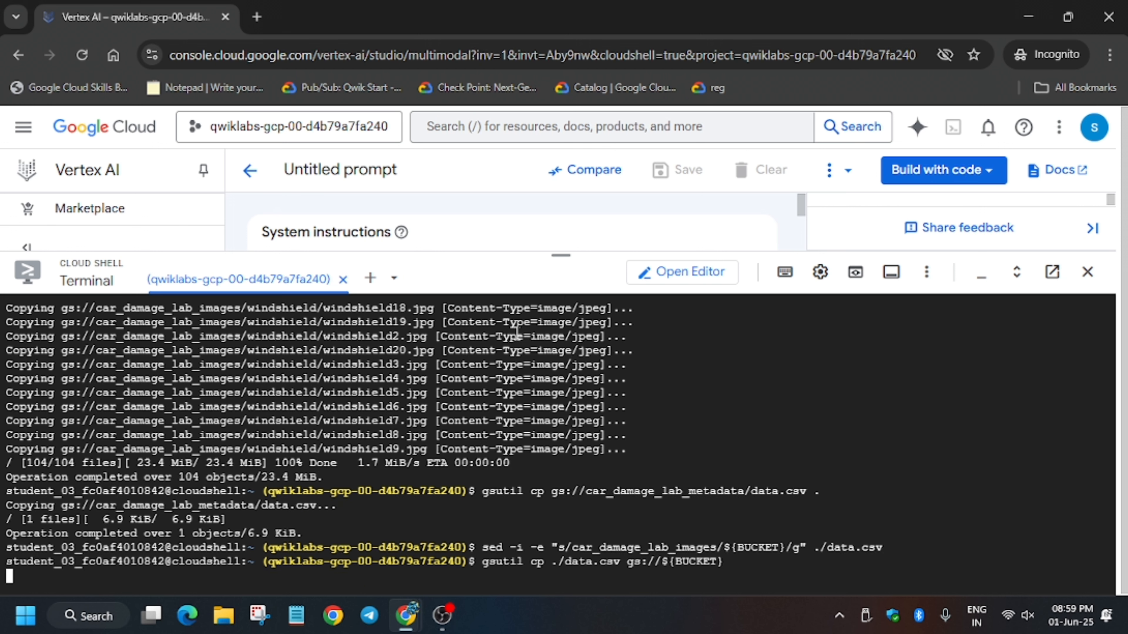
drag(386, 251, 603, 457)
Step: Open the Vertex AI dashboard, collapse Cloud Shell, and enable the recommended Vertex AI APIs
click(51, 245)
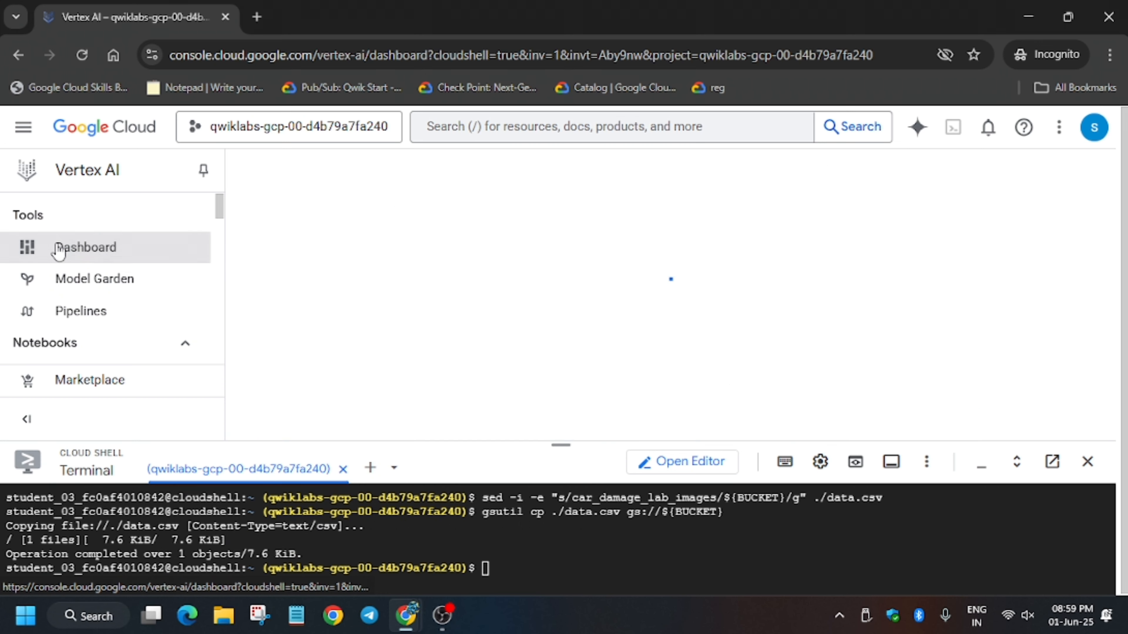
drag(547, 460, 559, 584)
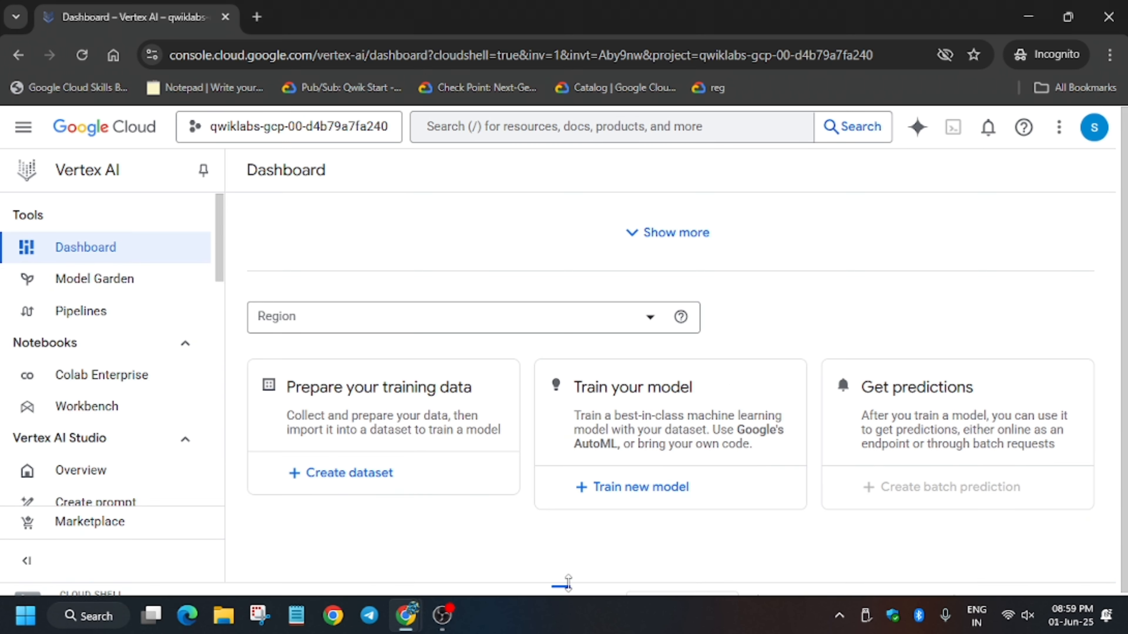
scroll(397, 359, down, 2)
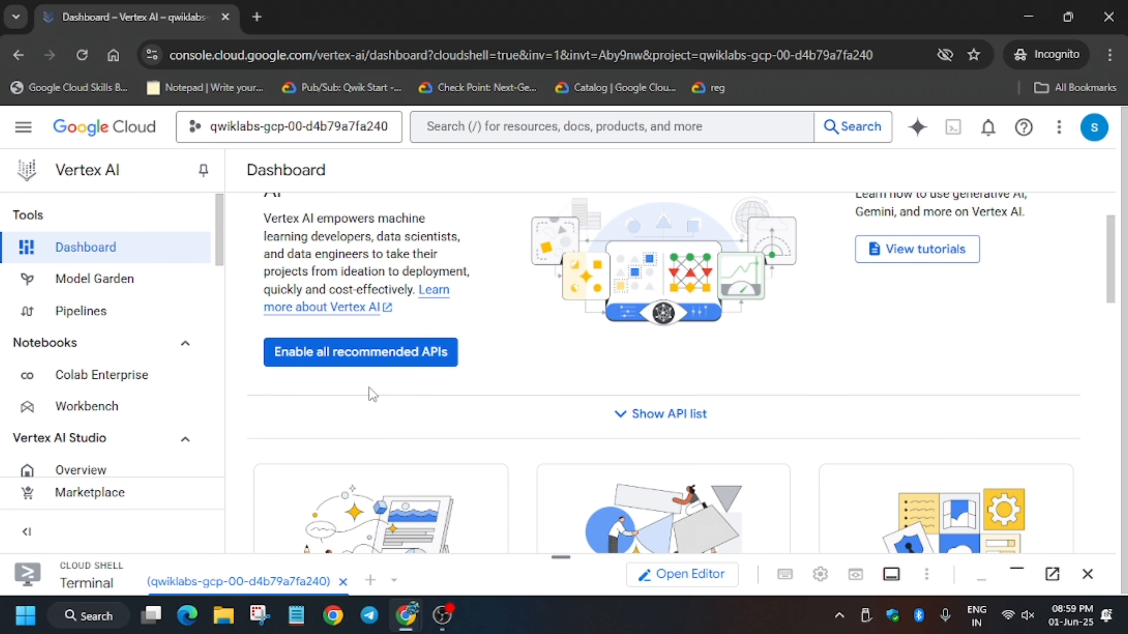
click(361, 363)
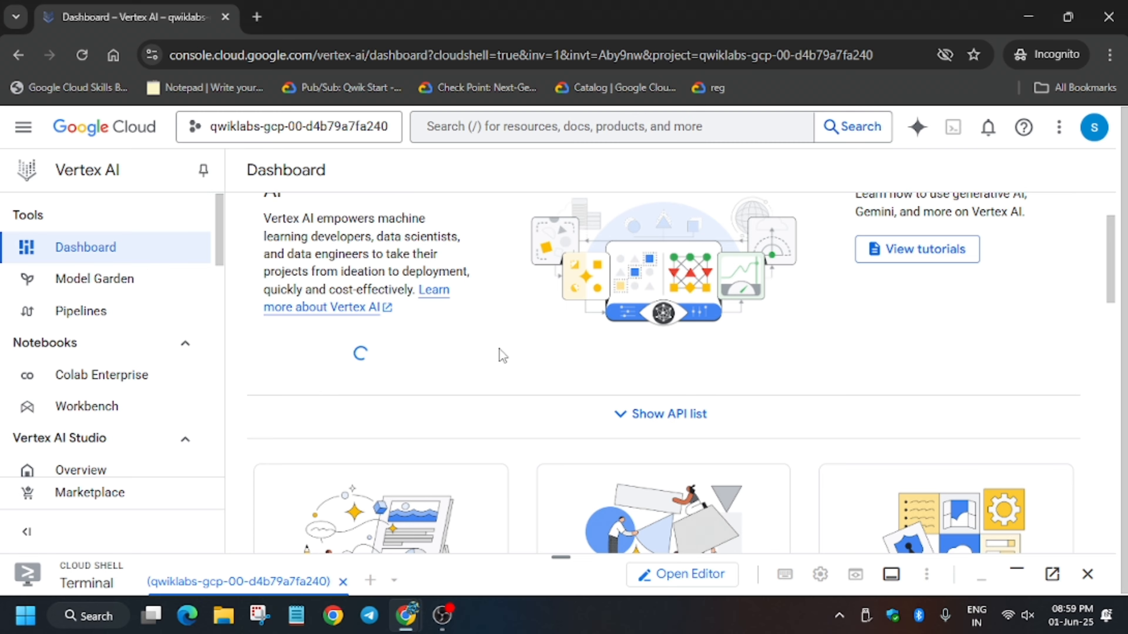
Step: Select the dataset name damaged_car_parts in the lab, then scroll the dashboard to Create dataset
key(alt+Tab)
scroll(343, 453, down, 1)
scroll(425, 379, up, 4)
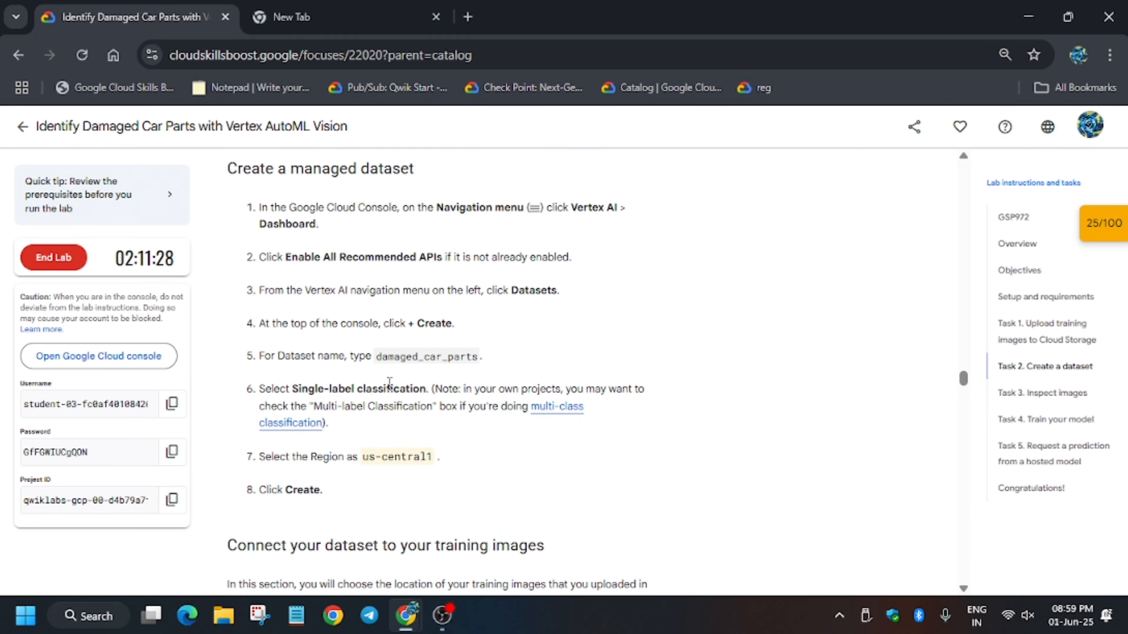
drag(379, 352, 479, 356)
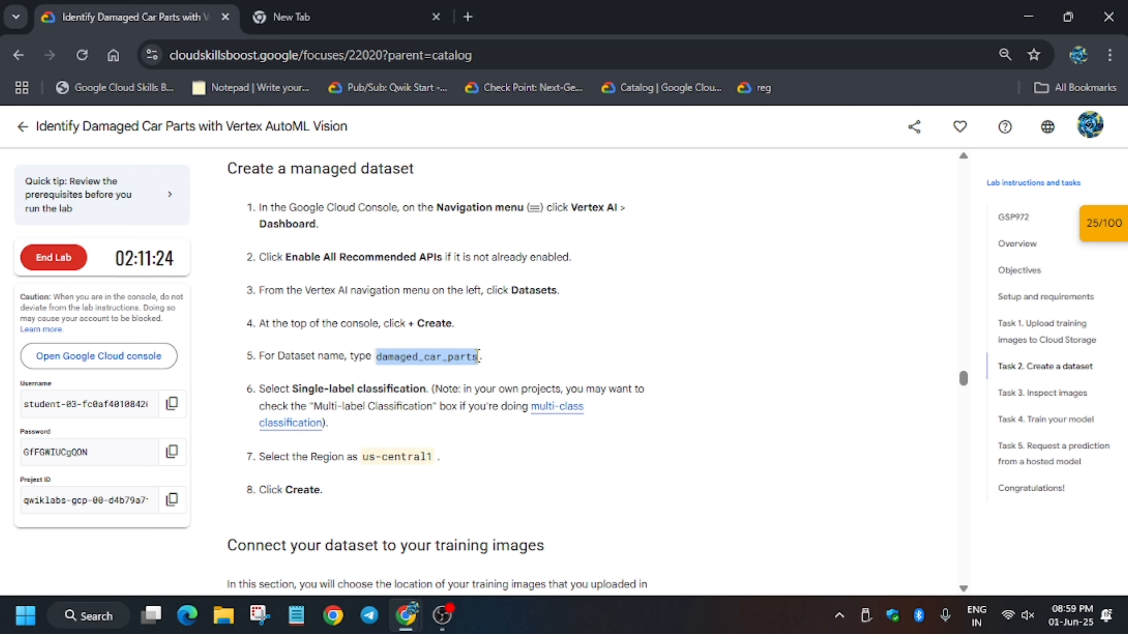
key(alt+Tab)
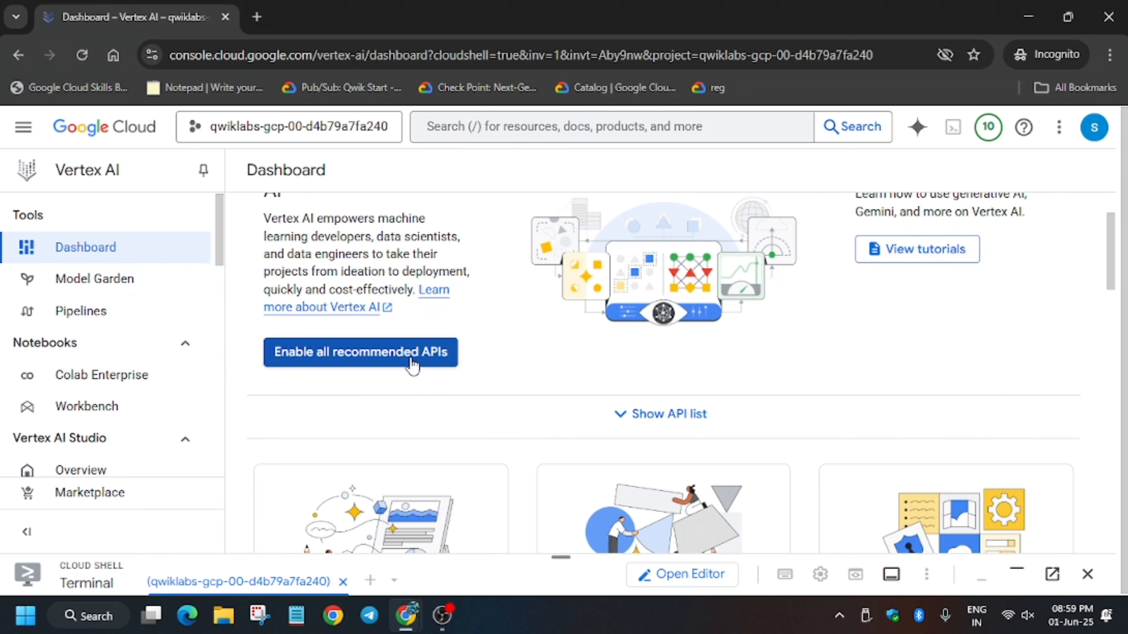
scroll(384, 424, down, 6)
scroll(384, 424, up, 7)
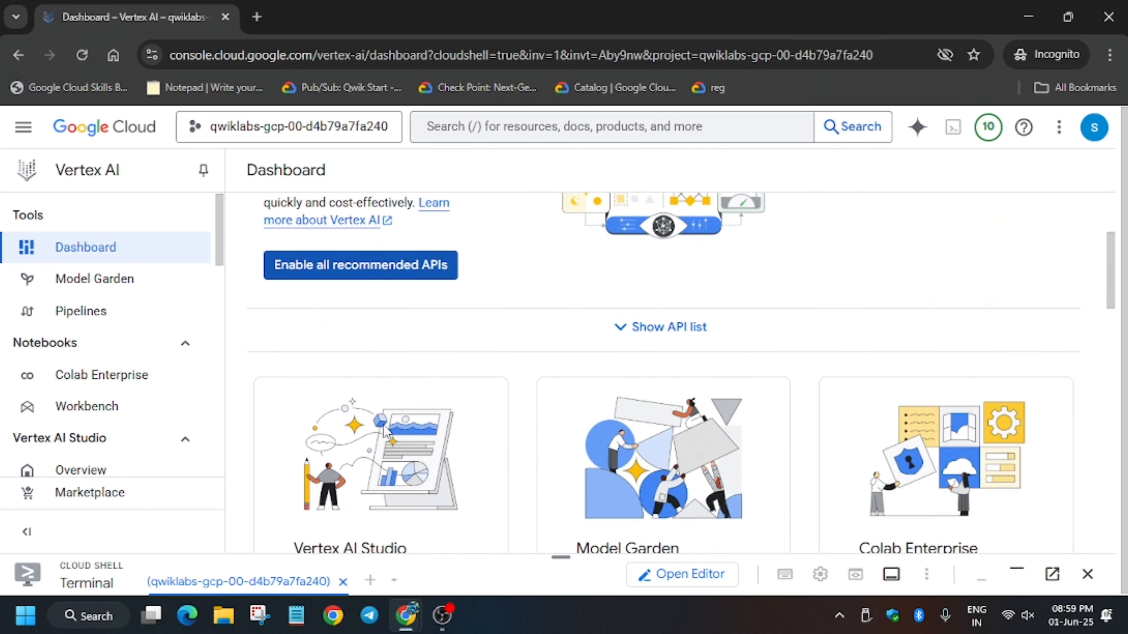
scroll(385, 424, down, 7)
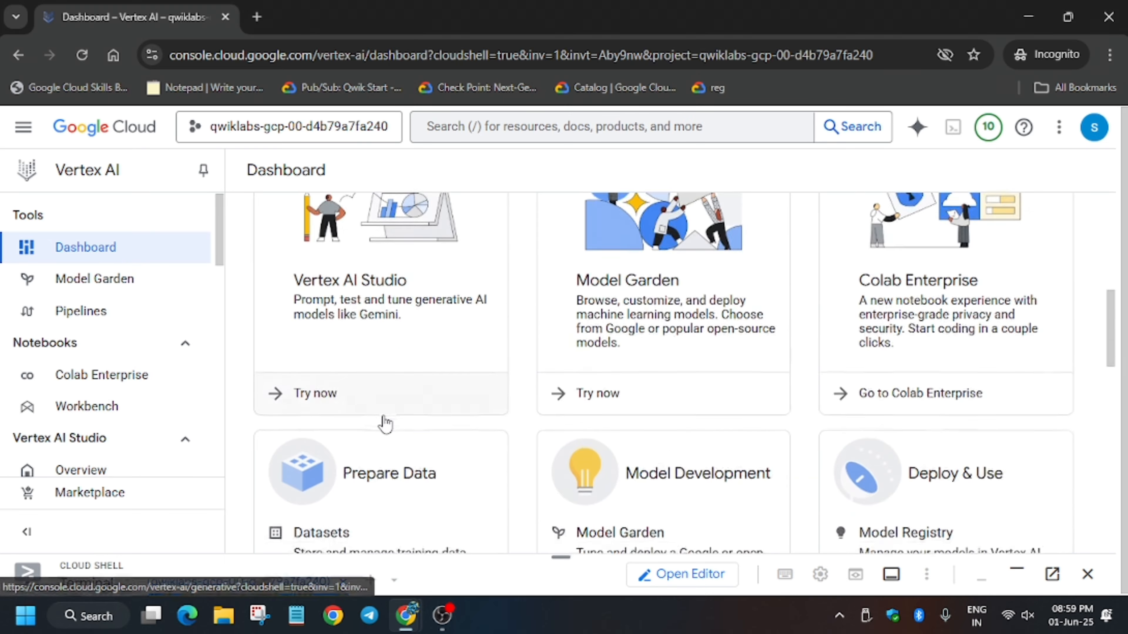
scroll(385, 419, down, 8)
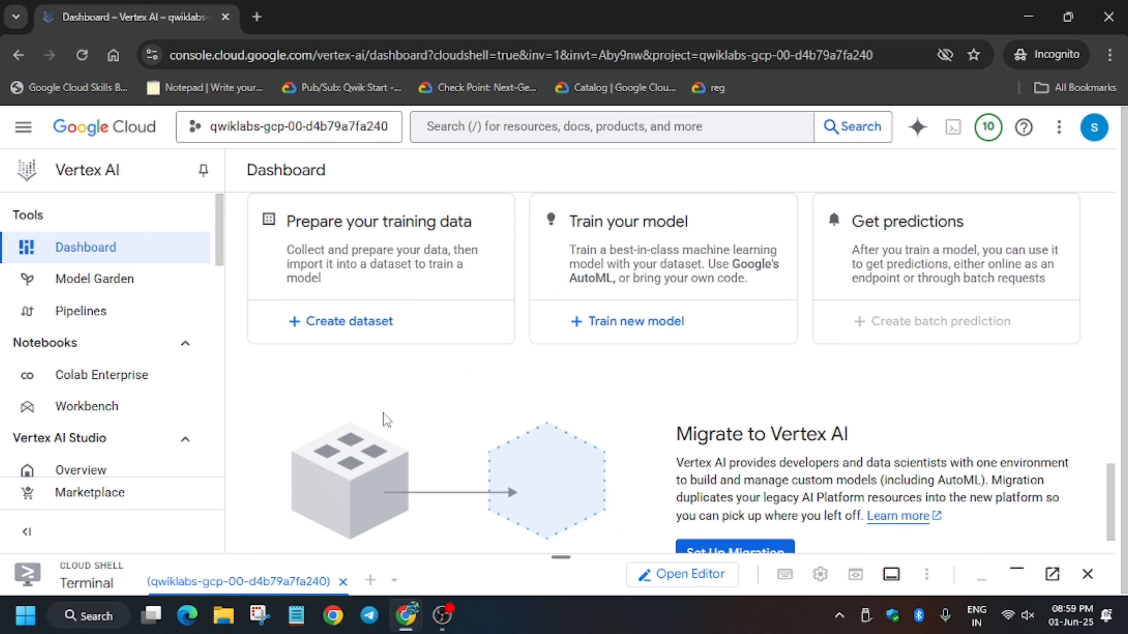
scroll(380, 406, up, 4)
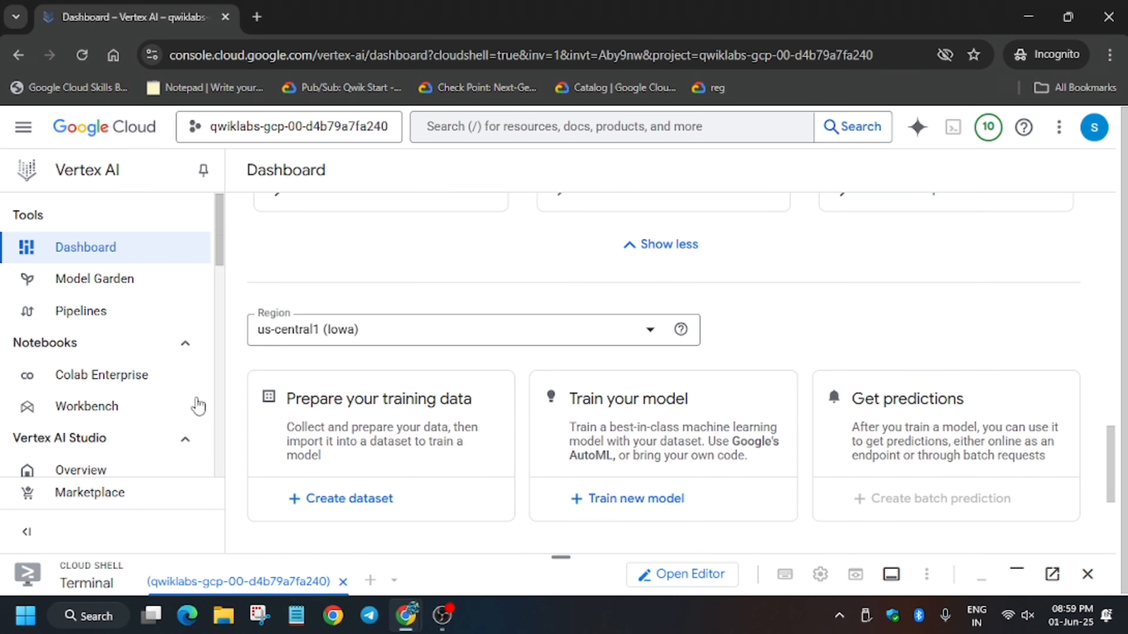
Step: Start a new dataset and name it damaged_car_parts
click(330, 500)
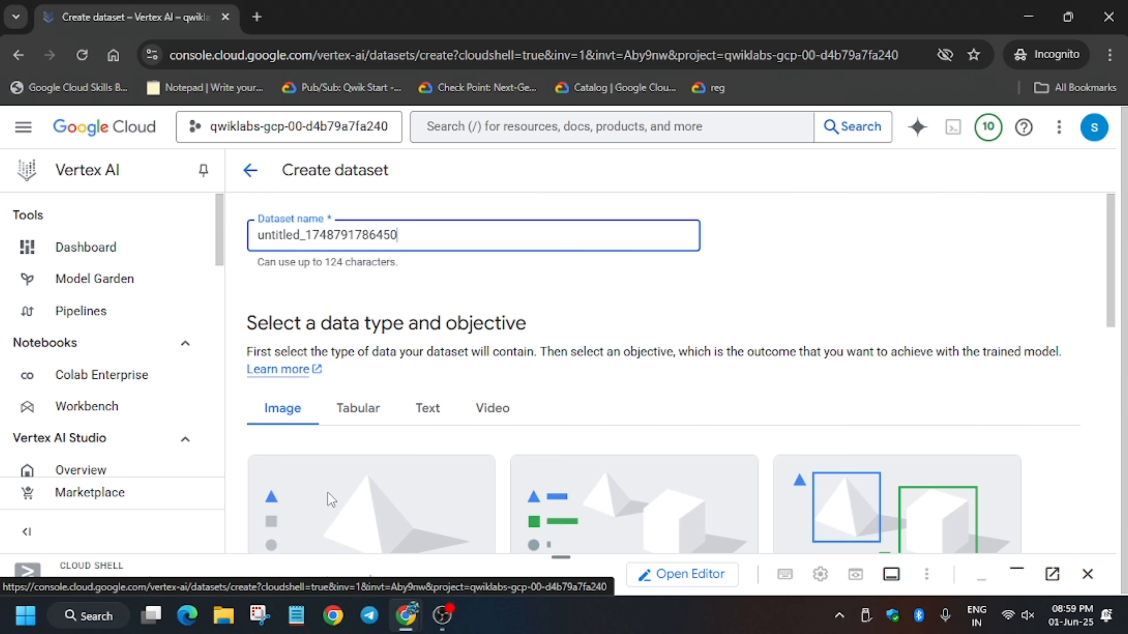
key(ctrl+a)
text(damaged_car_parts)
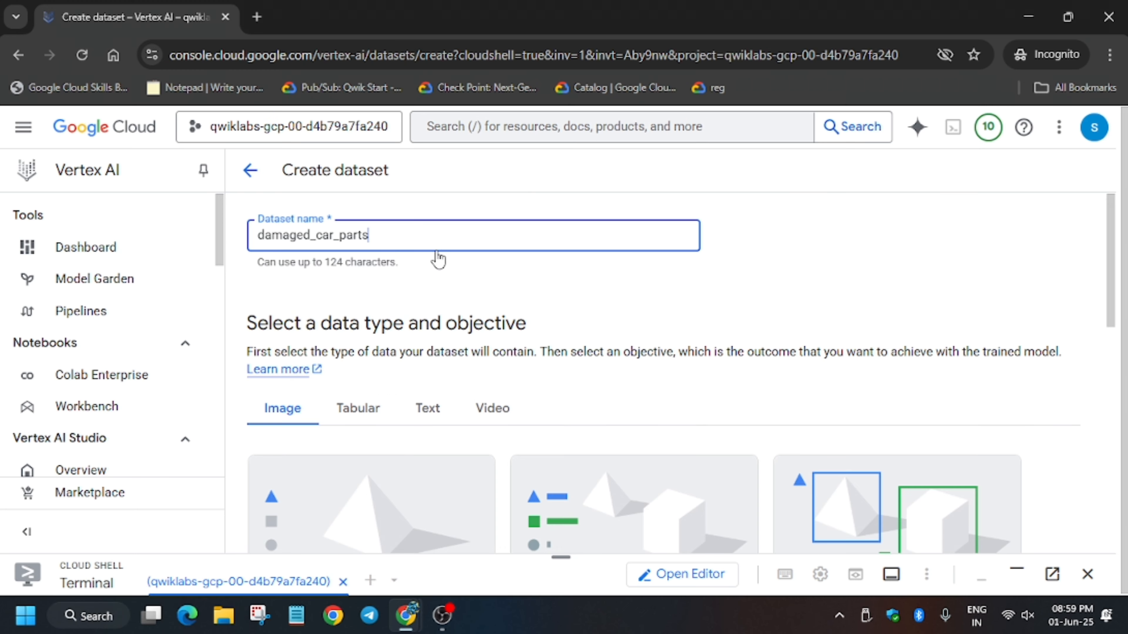
scroll(400, 311, down, 5)
key(alt+Tab)
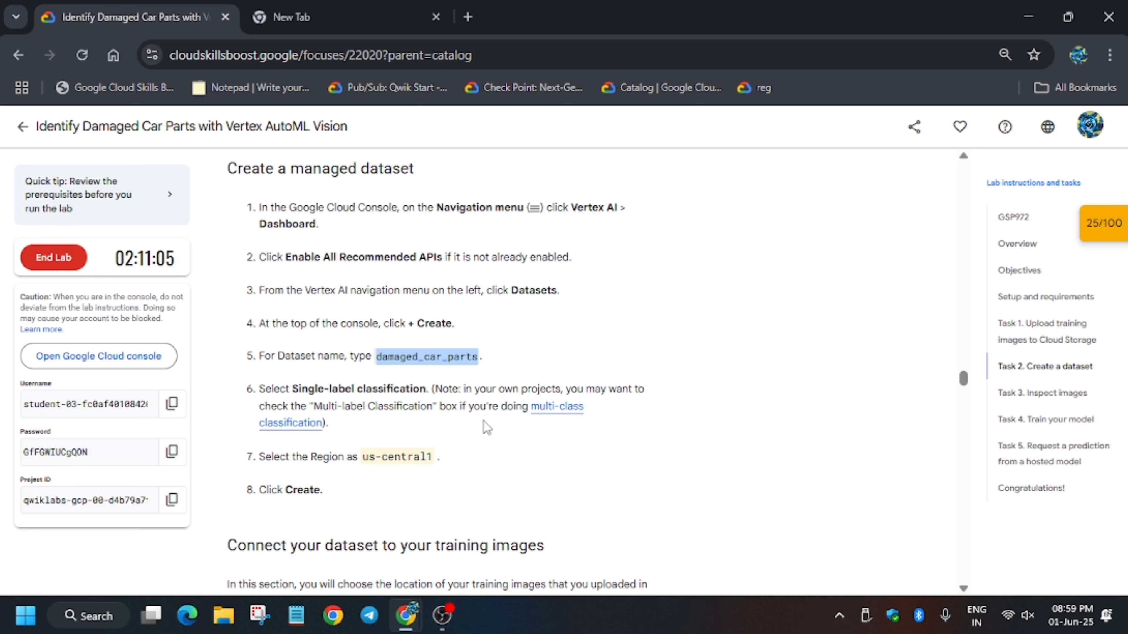
key(alt+Tab)
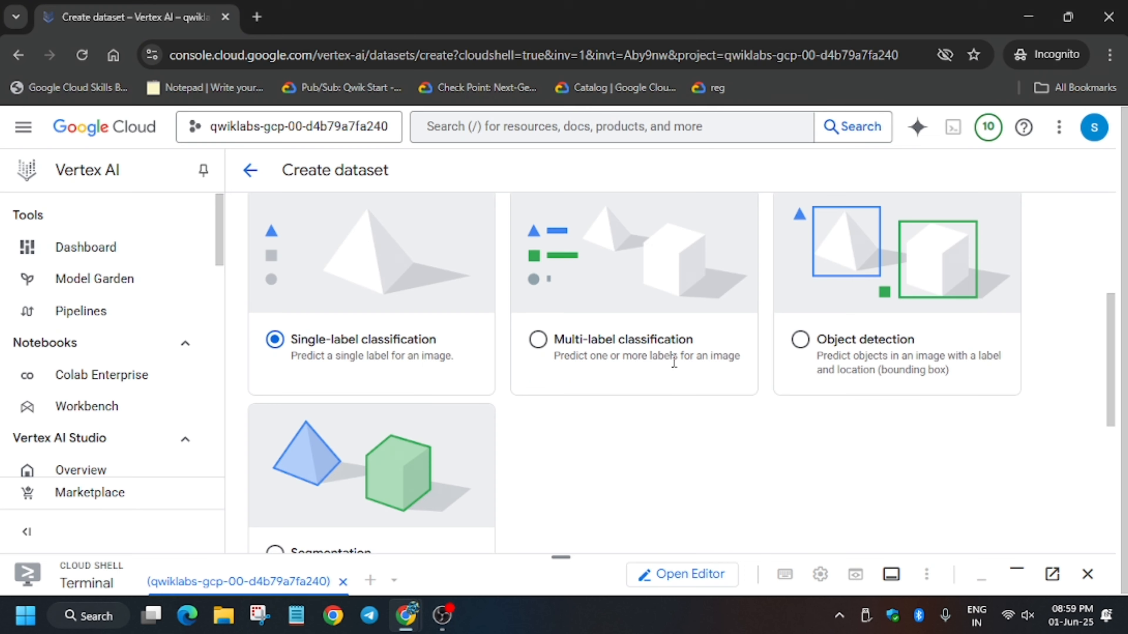
Step: Choose Image single-label classification in us-central1 and create the dataset
click(651, 353)
key(alt+Tab)
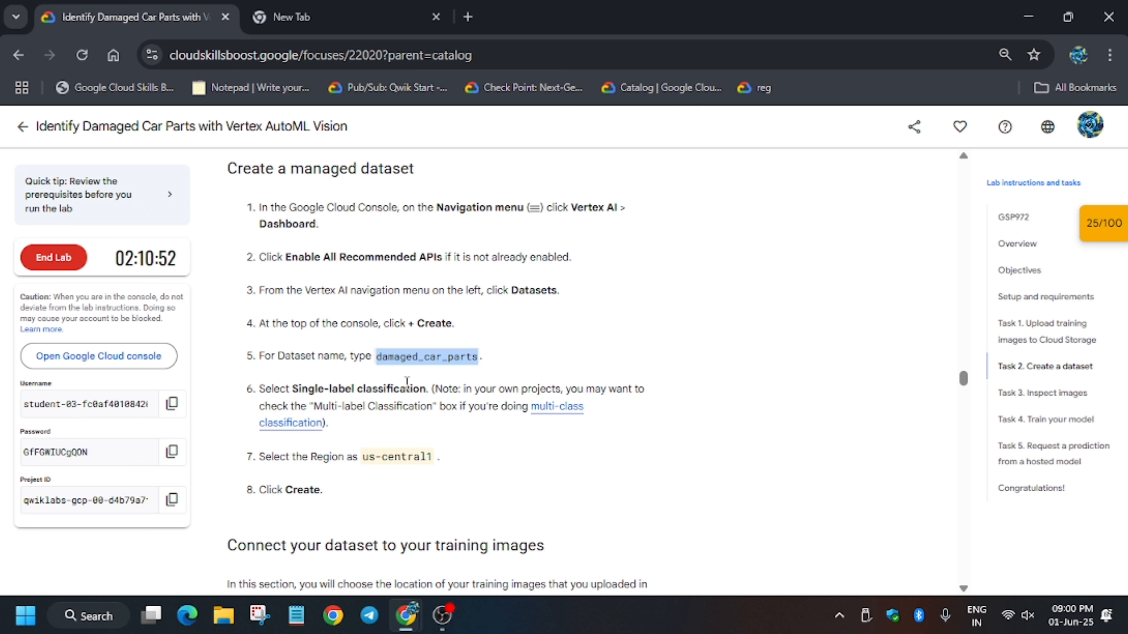
key(alt+Tab)
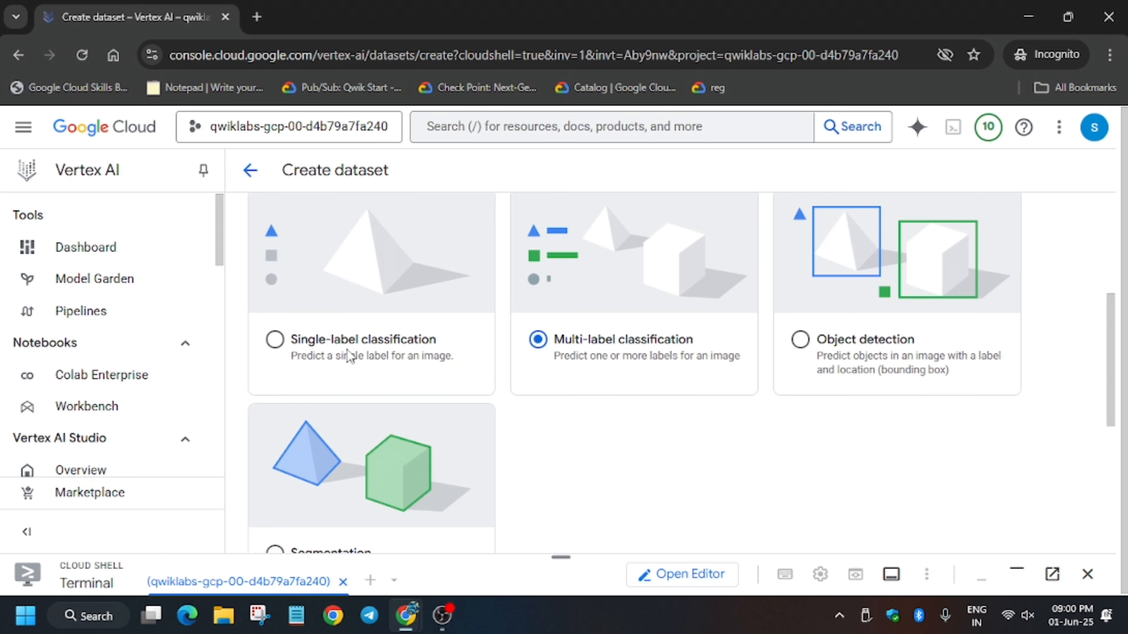
click(274, 340)
key(alt+Tab)
key(alt+Tab)
scroll(447, 419, down, 6)
click(299, 522)
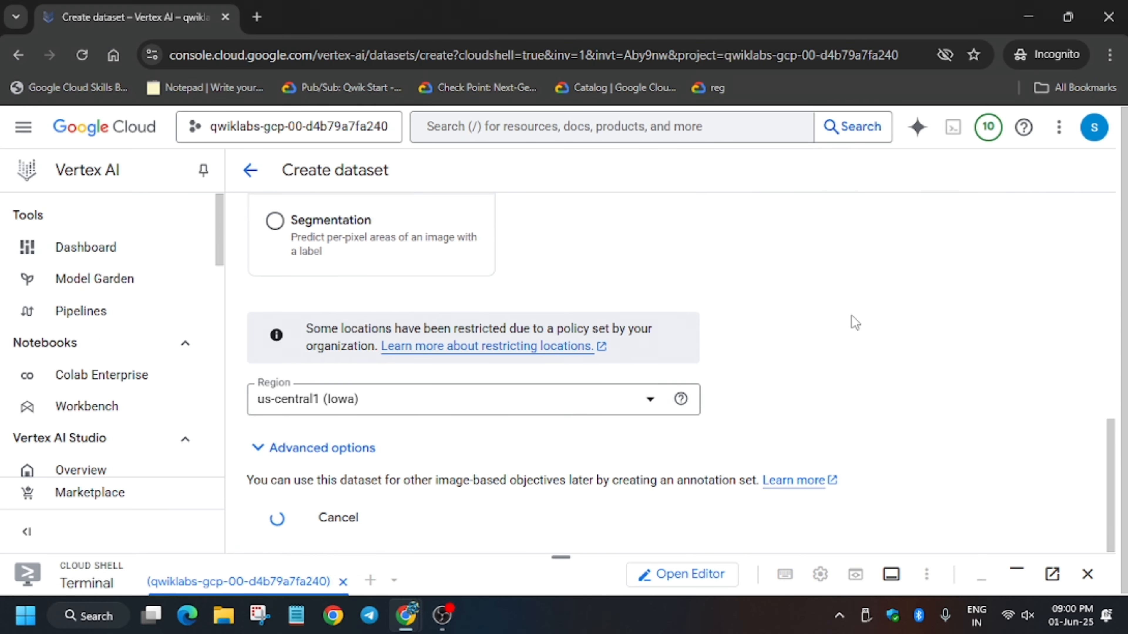
key(alt+Tab)
scroll(338, 475, down, 5)
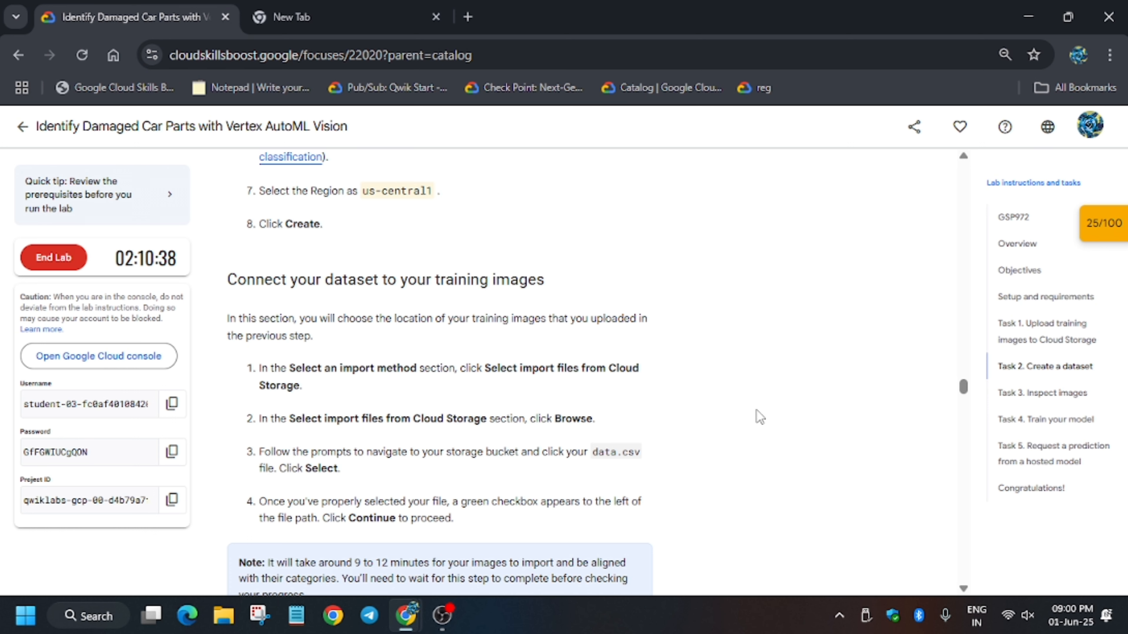
key(alt+Tab)
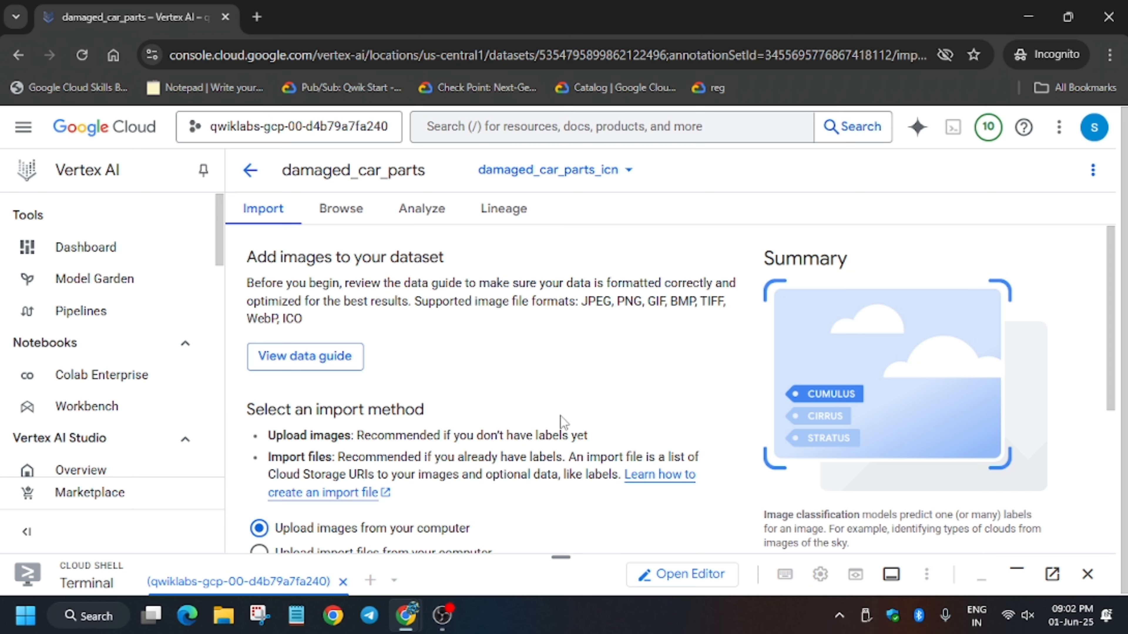
Step: Select data.csv from the project's qwiklabs bucket as the Cloud Storage import file
key(alt+Tab)
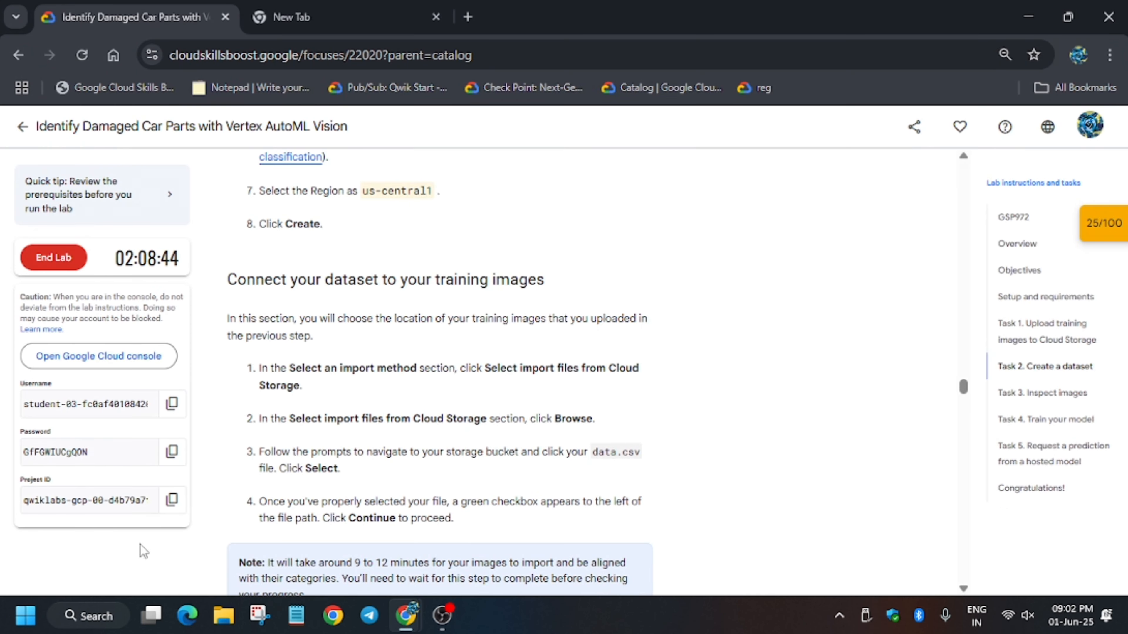
key(alt+Tab)
scroll(489, 445, down, 4)
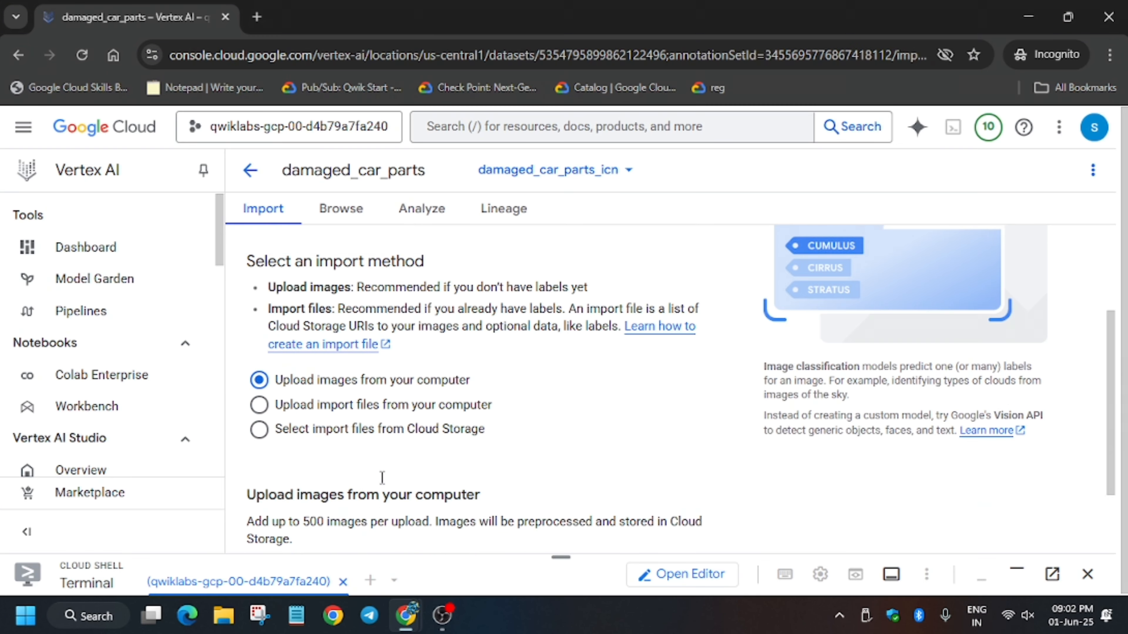
click(399, 402)
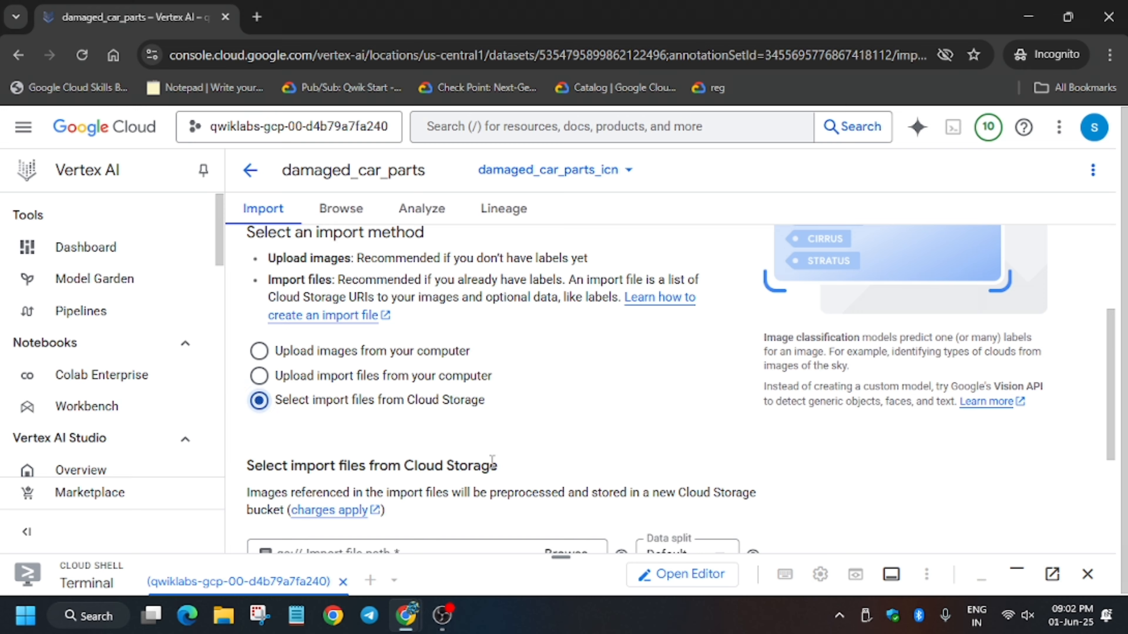
scroll(570, 429, down, 3)
click(562, 378)
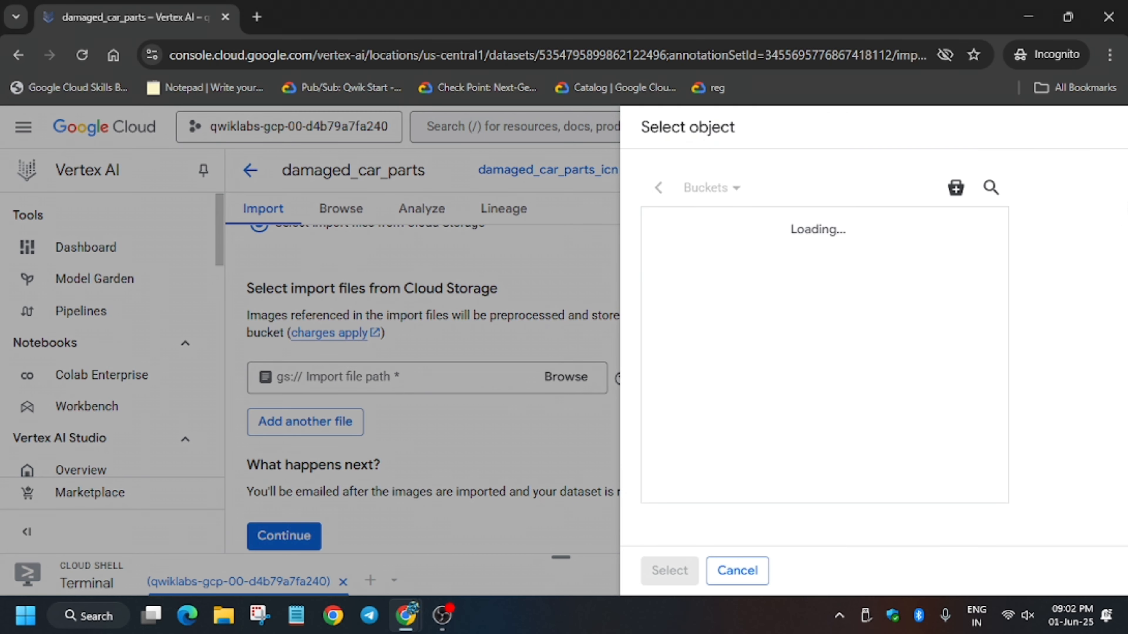
click(777, 272)
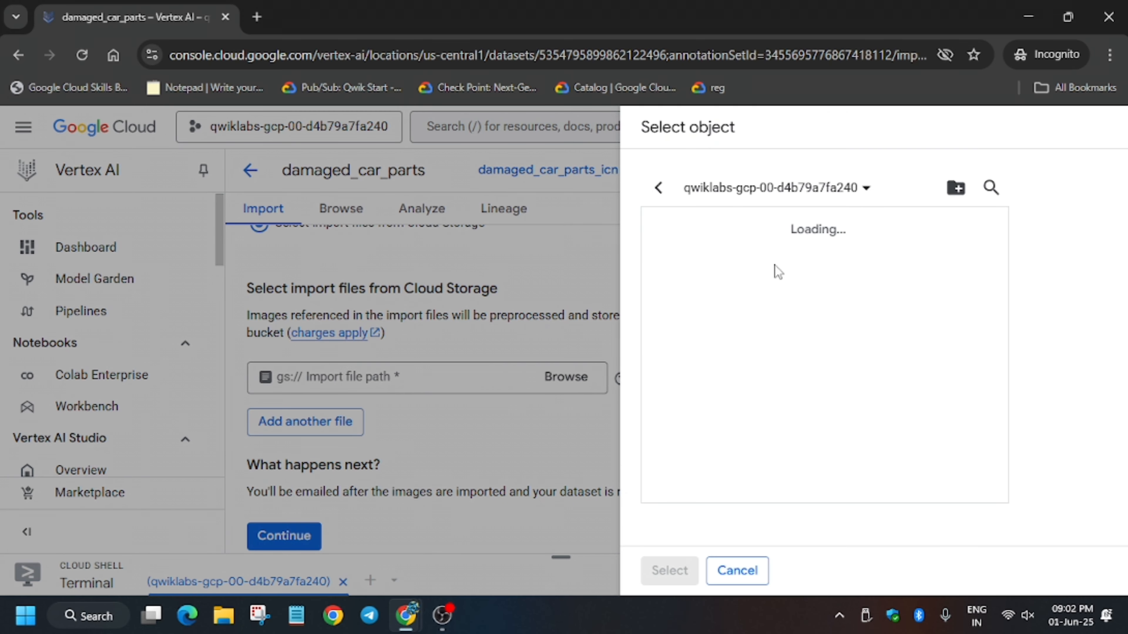
click(669, 267)
click(670, 570)
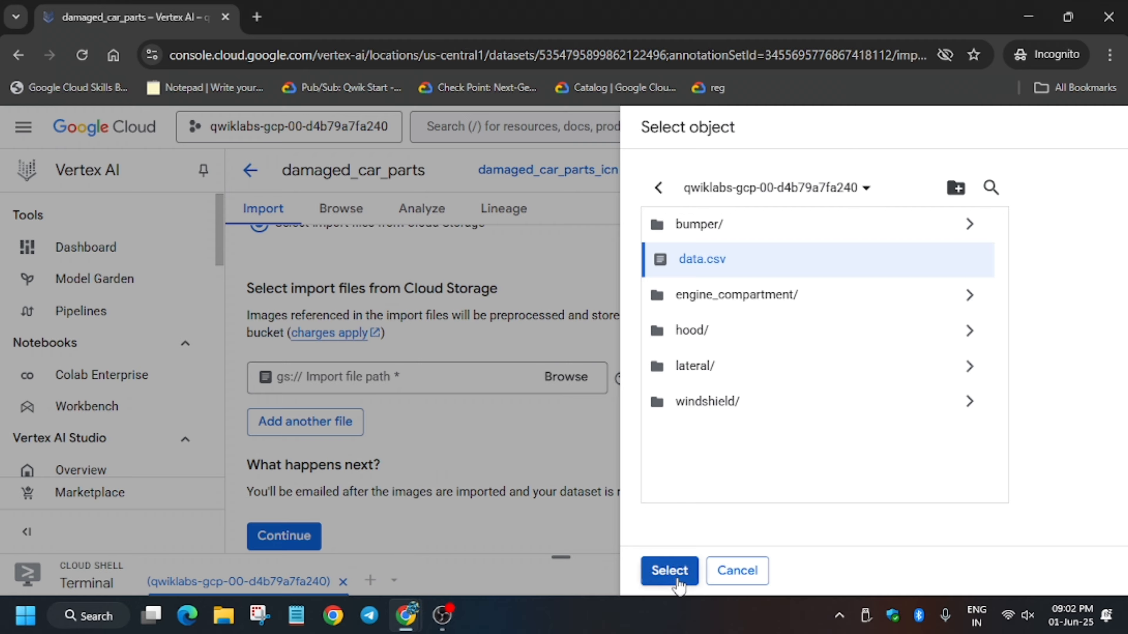
key(alt+Tab)
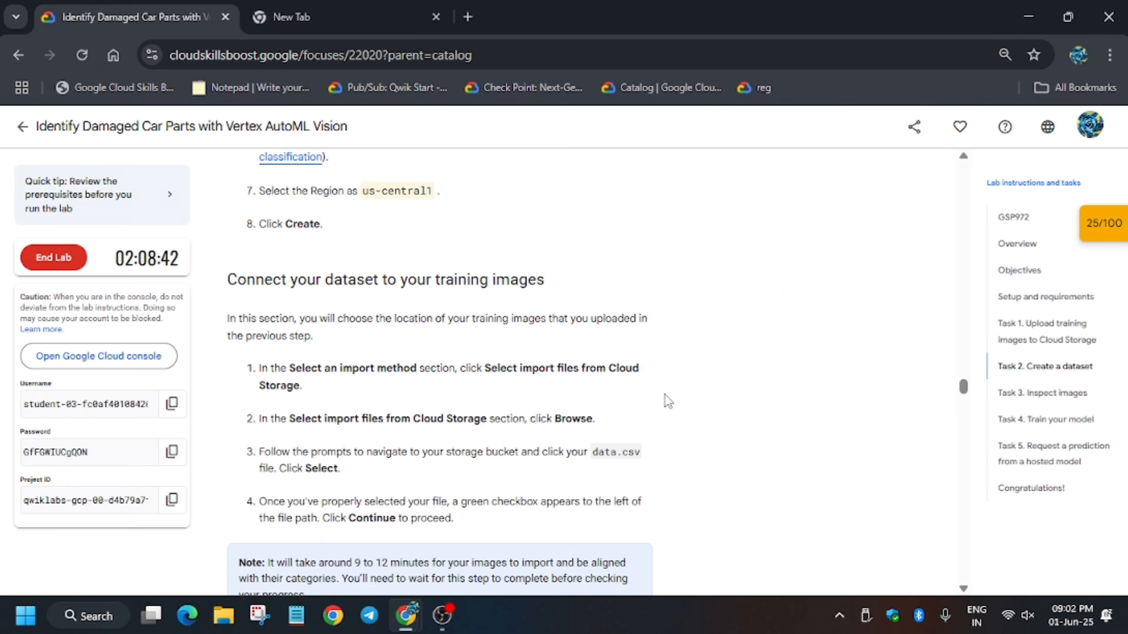
scroll(438, 486, down, 4)
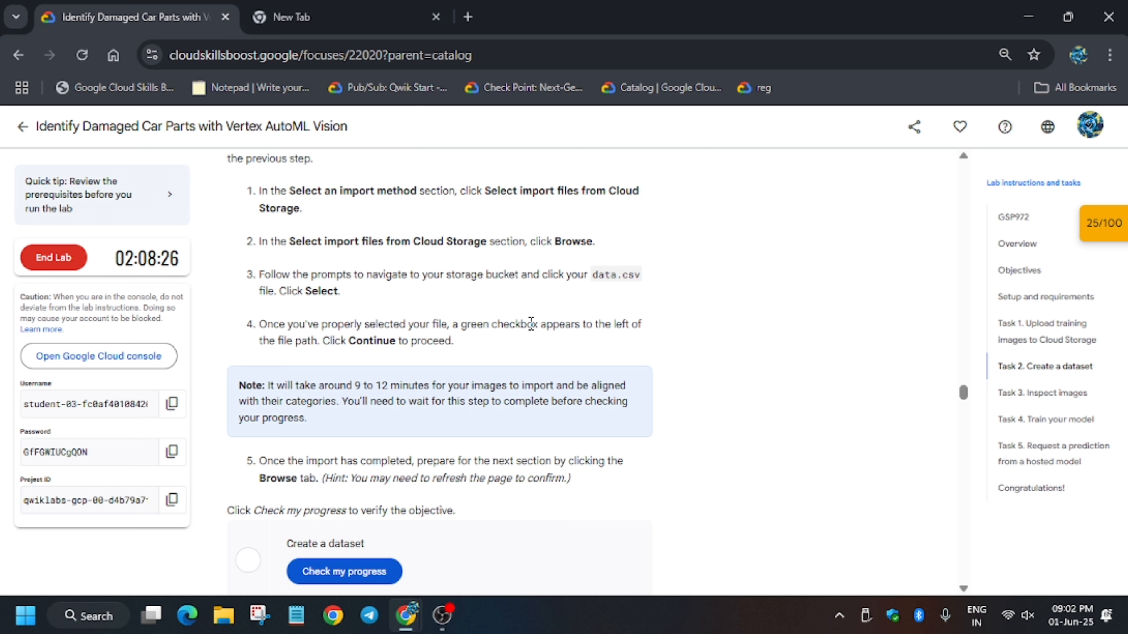
Step: Return to the damaged_car_parts import page, with data.csv from the bucket set as the import file
key(alt+Tab)
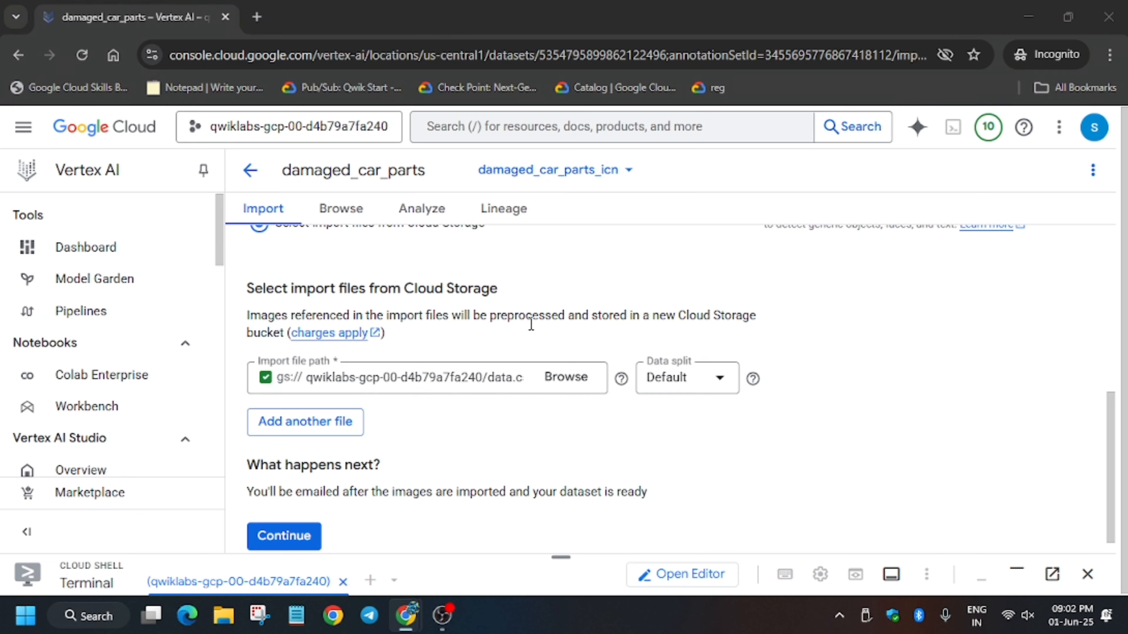